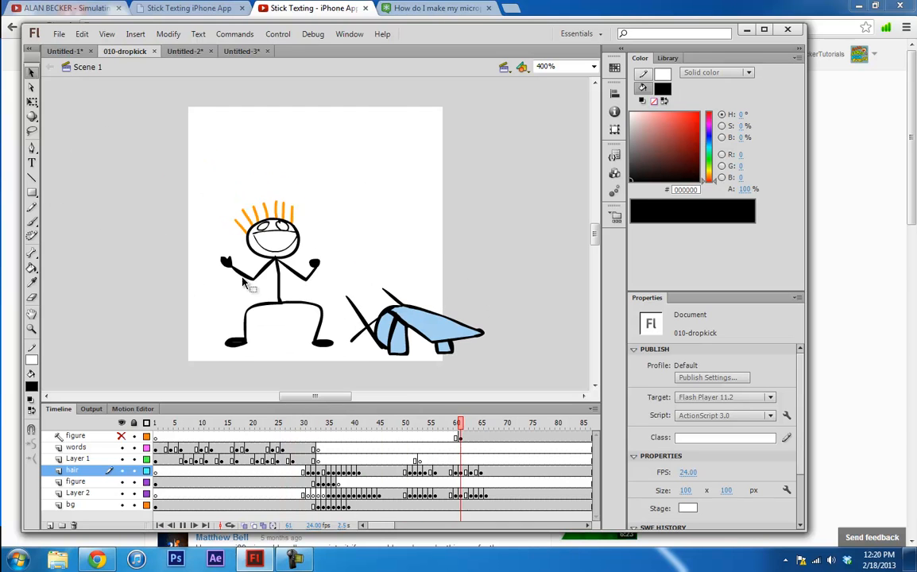
Step: Play the dropkick animation, inspect the stick figure's separate limb objects, and scrub through the timeline to frame 46
key(Return)
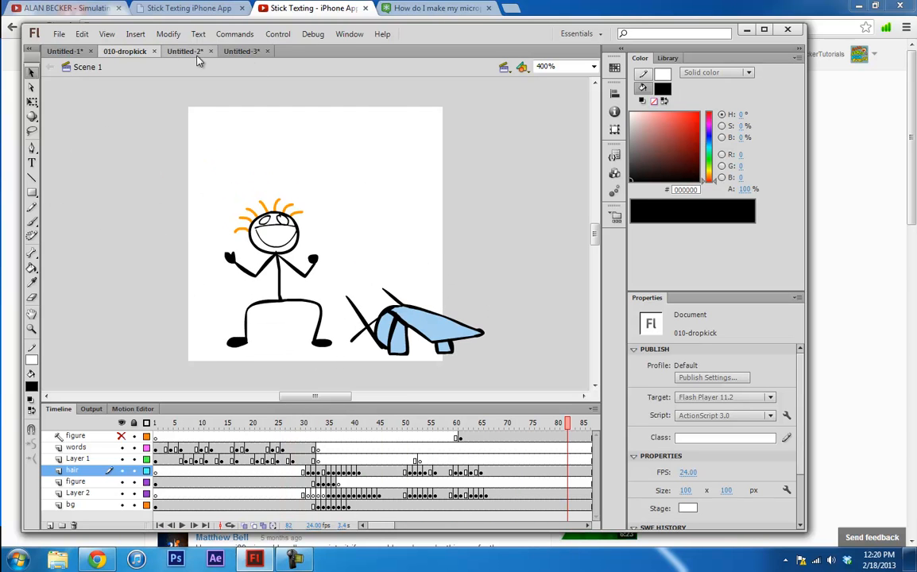
click(250, 278)
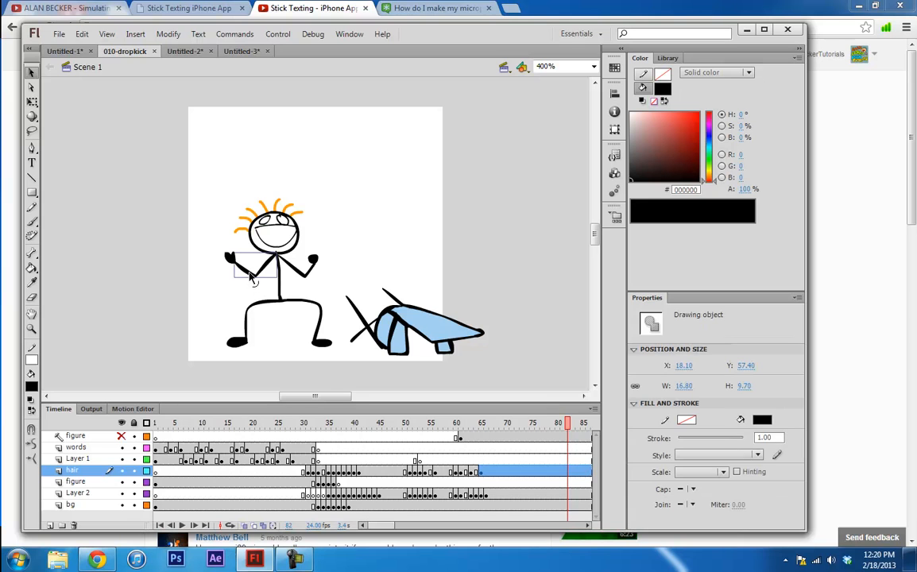
click(247, 312)
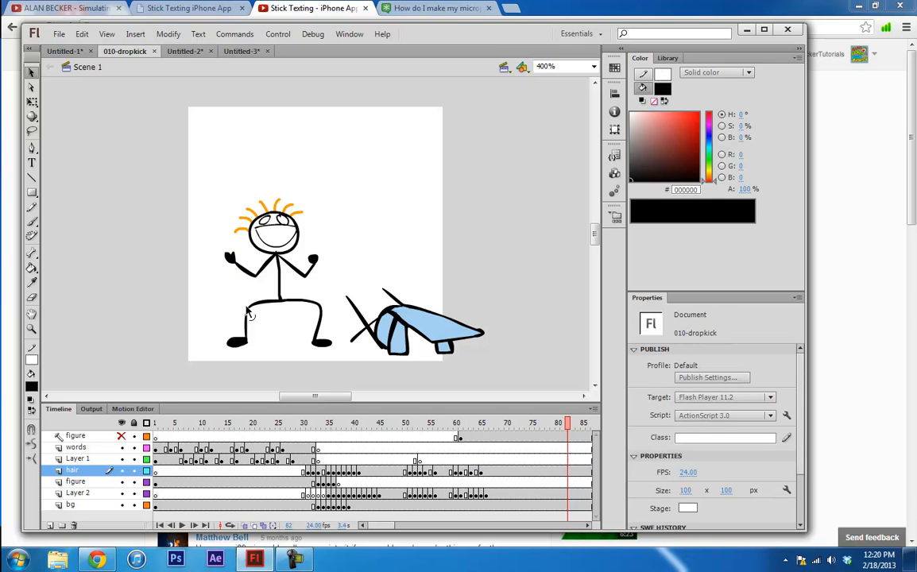
click(266, 304)
click(305, 304)
click(323, 344)
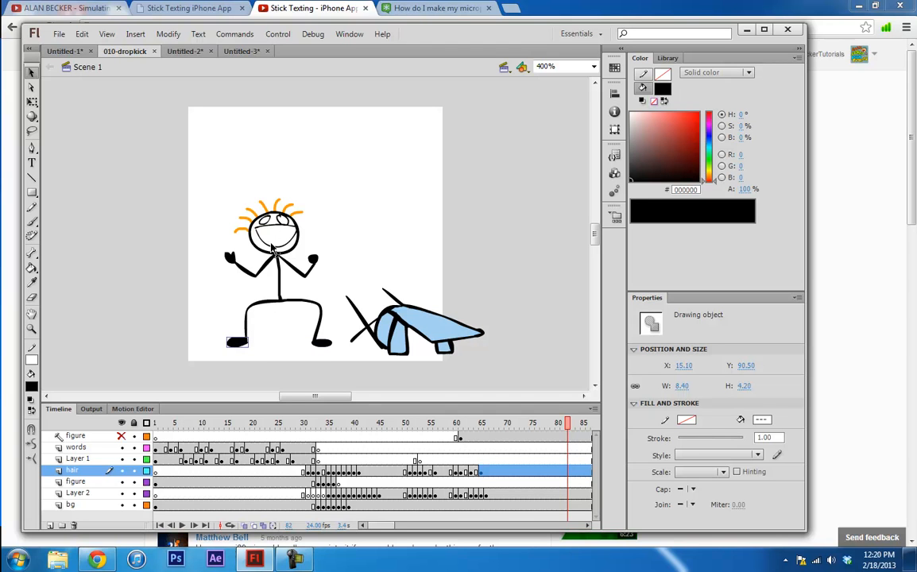
drag(213, 425, 383, 423)
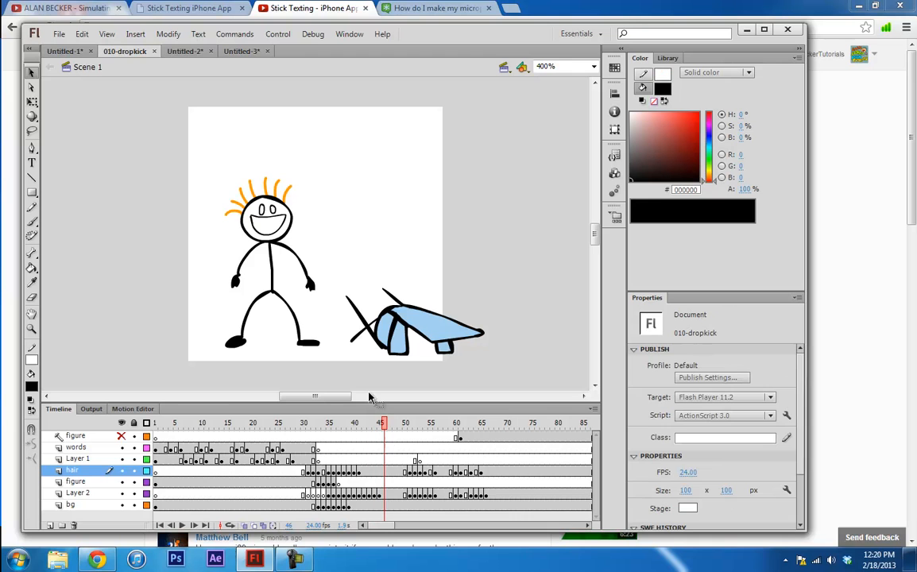
Step: In the Untitled-2 document, draw a black stick figure left of the stage centre with the Brush tool
click(183, 51)
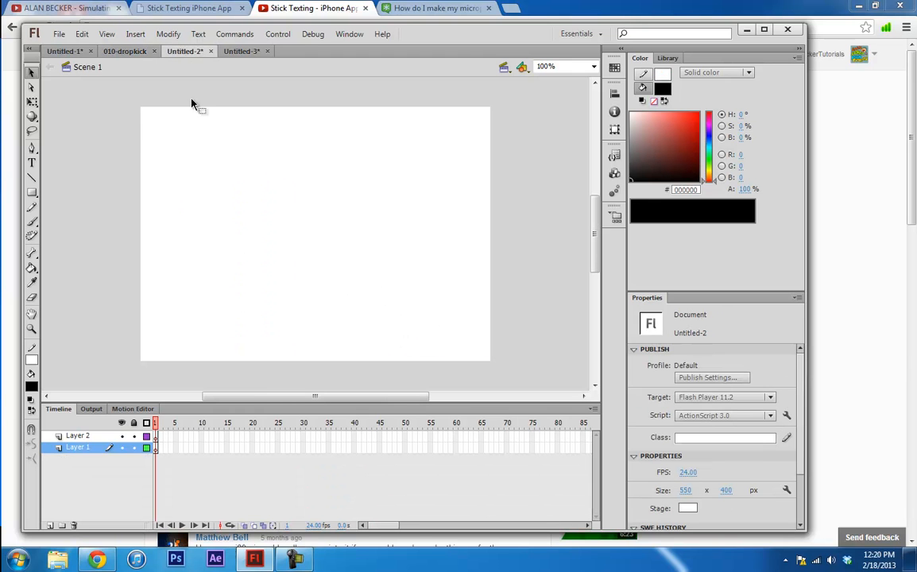
click(32, 222)
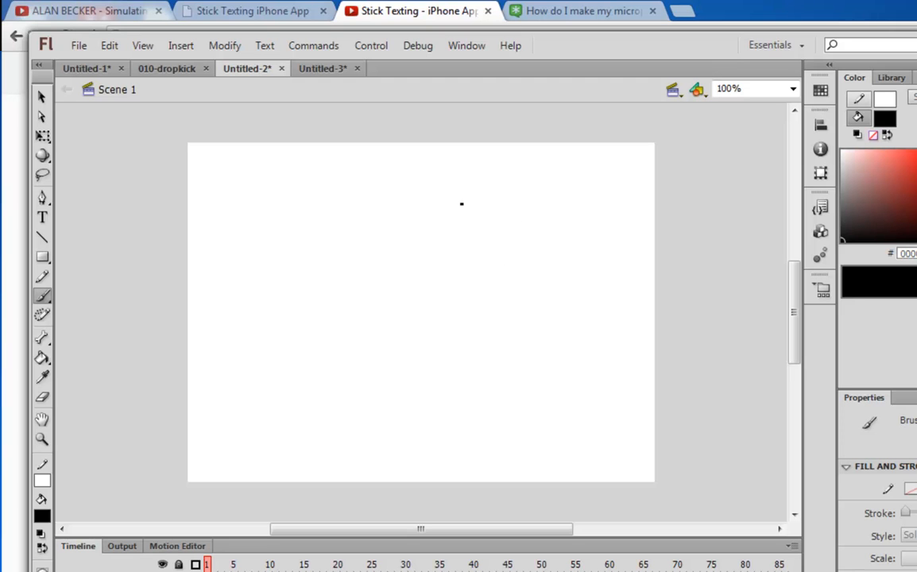
drag(349, 246, 354, 290)
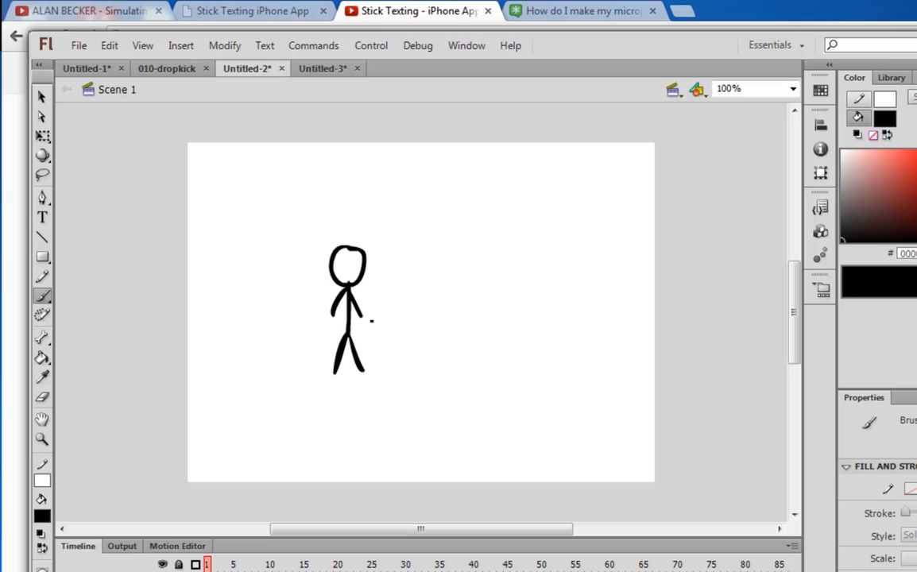
Step: Erase the stick figure's left arm and brush in a new one stretched outward
key(v)
click(347, 318)
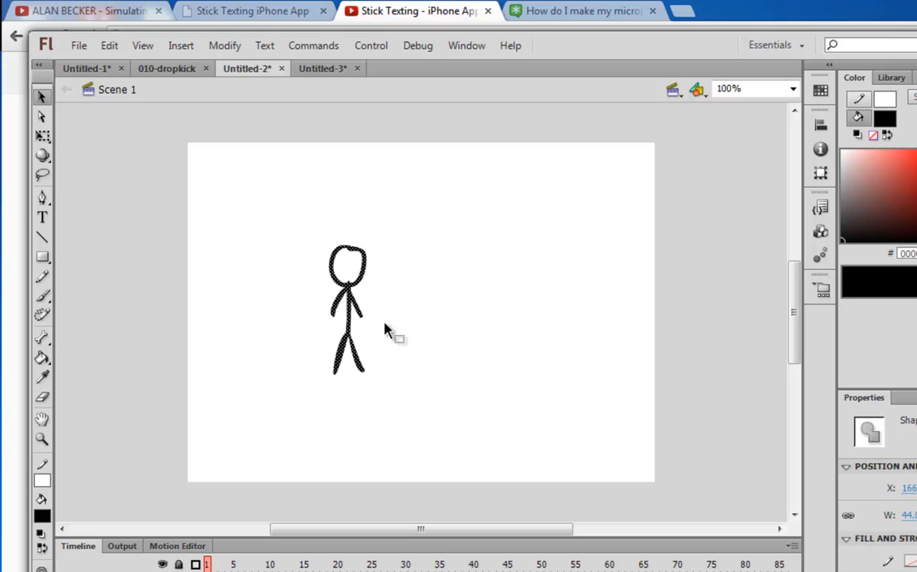
key(e)
drag(339, 298, 298, 302)
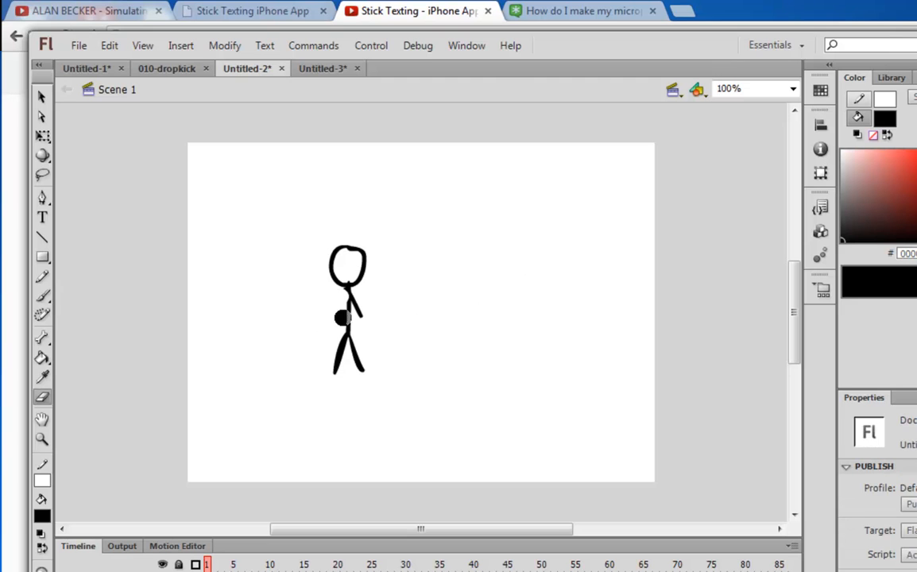
key(b)
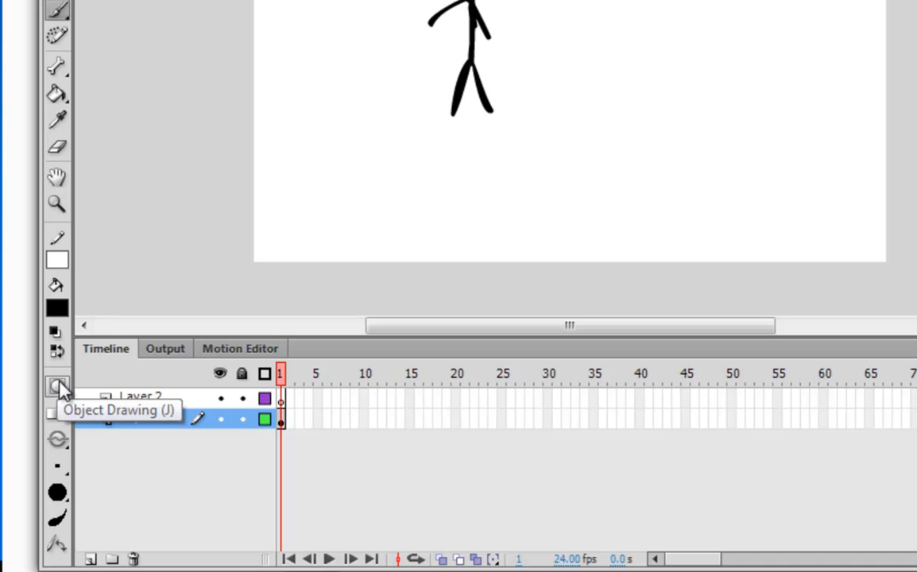
Step: Turn on Object Drawing and brush a second stick figure beside the first, with separate head, body, arms and legs
click(59, 384)
mouse_move(467, 214)
mouse_down()
mouse_move(459, 216)
mouse_move(450, 328)
mouse_up()
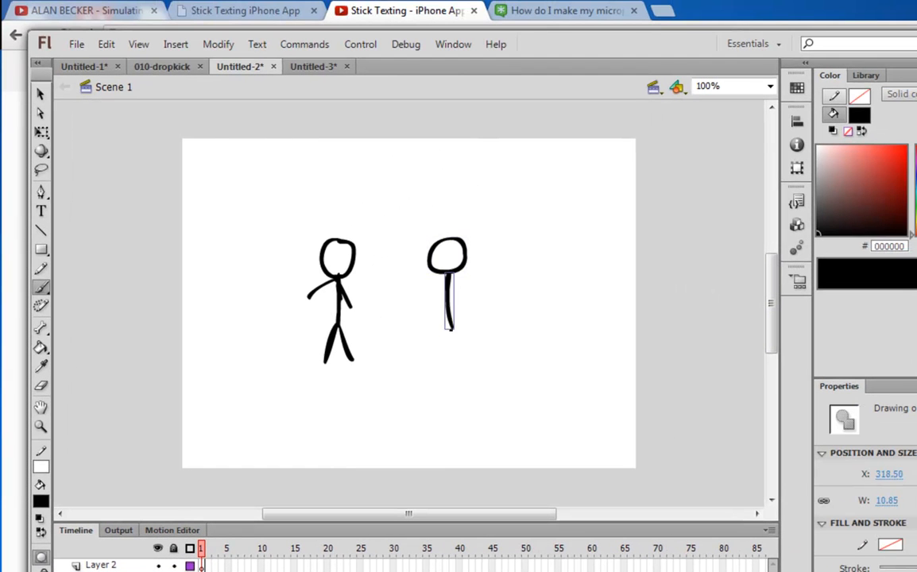
drag(435, 283, 427, 303)
drag(448, 274, 469, 303)
drag(441, 344, 436, 370)
drag(449, 322, 469, 370)
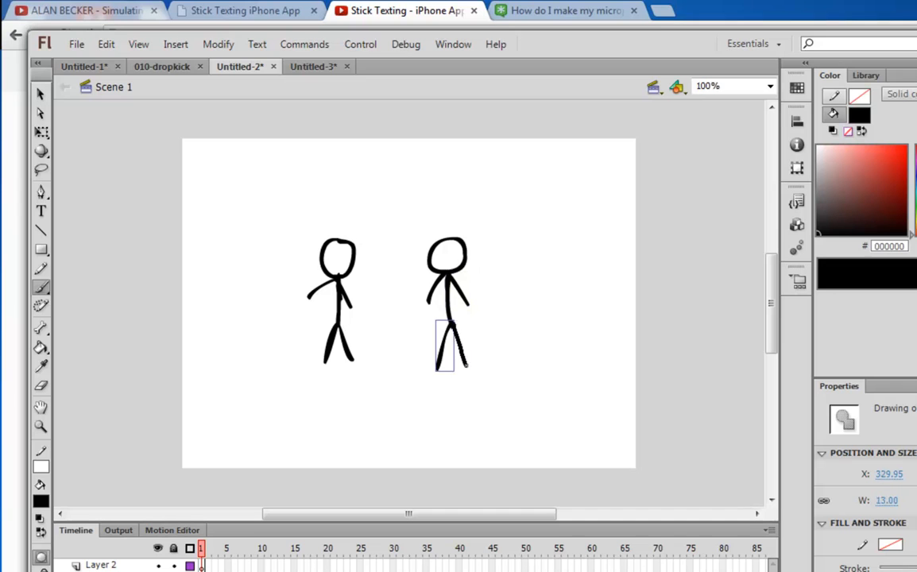
Step: Rotate the second figure's arms and legs outward with Free Transform so that the limbs spread wide
key(v)
click(428, 299)
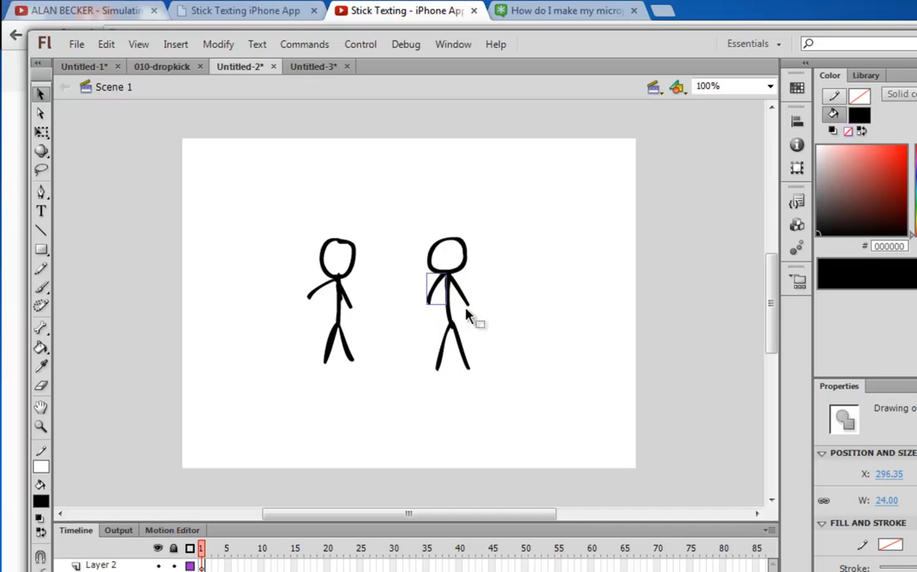
key(q)
mouse_move(463, 309)
mouse_down()
mouse_move(447, 302)
mouse_move(495, 298)
mouse_up()
click(463, 298)
click(486, 334)
click(463, 347)
mouse_move(463, 347)
mouse_down()
mouse_move(501, 337)
mouse_move(466, 372)
mouse_move(475, 389)
mouse_up()
click(469, 379)
click(449, 347)
click(477, 400)
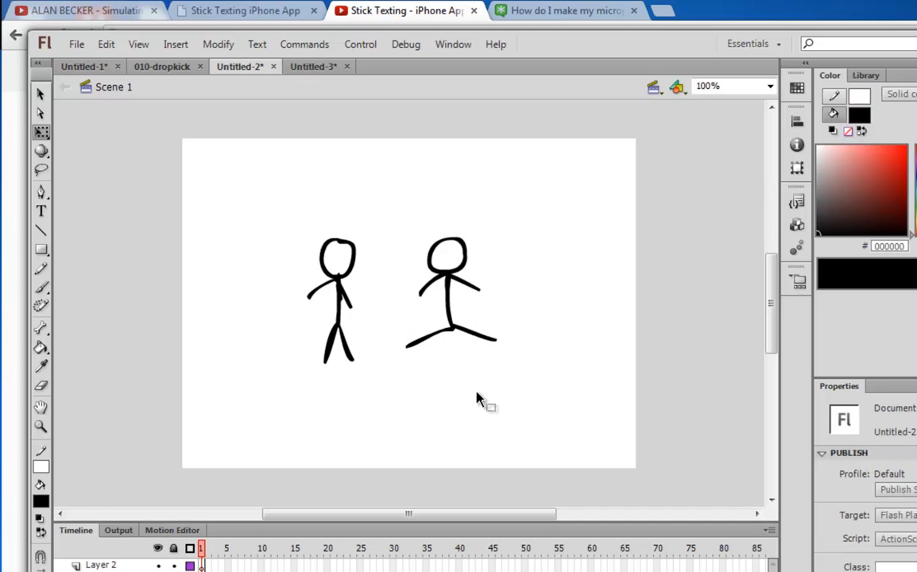
Step: Go back to the 010-dropkick document and return its playhead to frame 1
click(188, 66)
drag(428, 551, 201, 542)
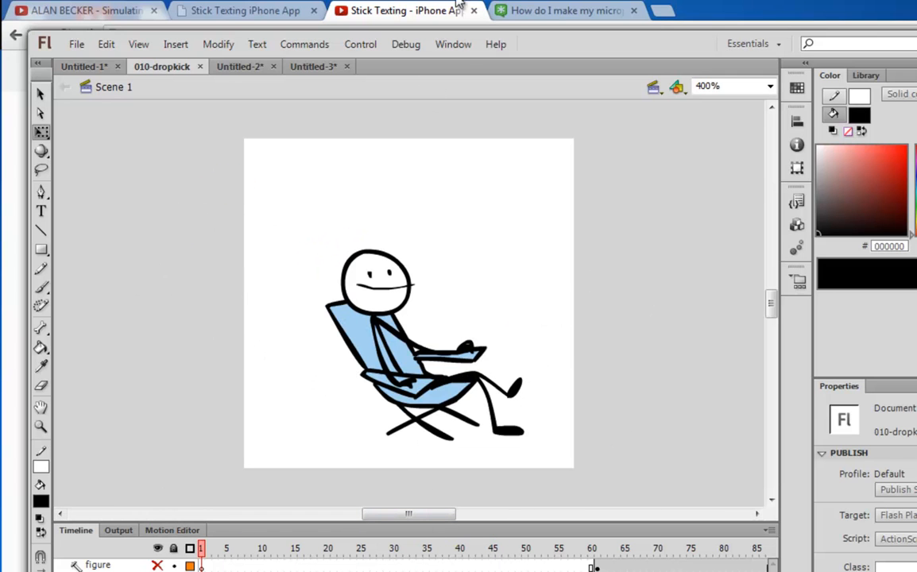
Step: Switch to the browser and view the Stick Texting video on YouTube and the app's page at sticktexting.com
click(393, 15)
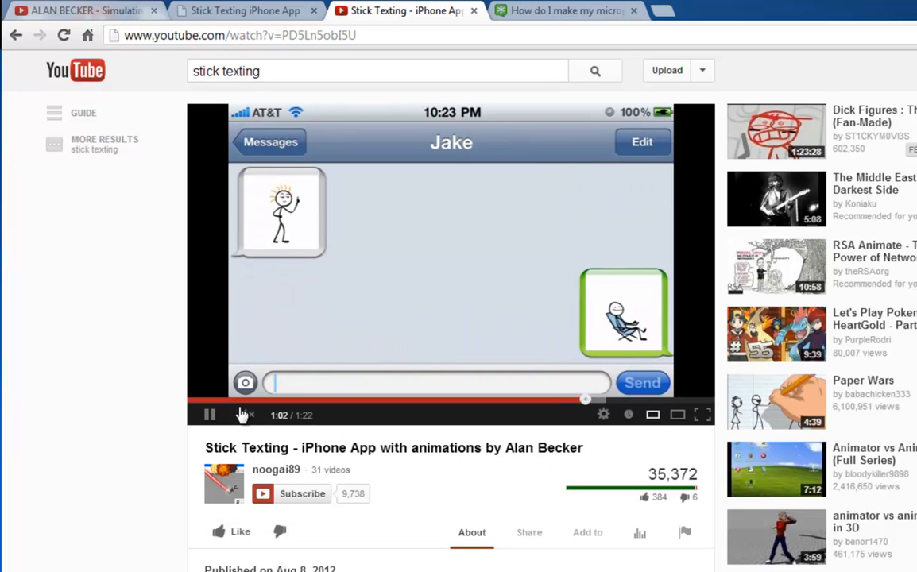
click(242, 11)
scroll(384, 342, up, 5)
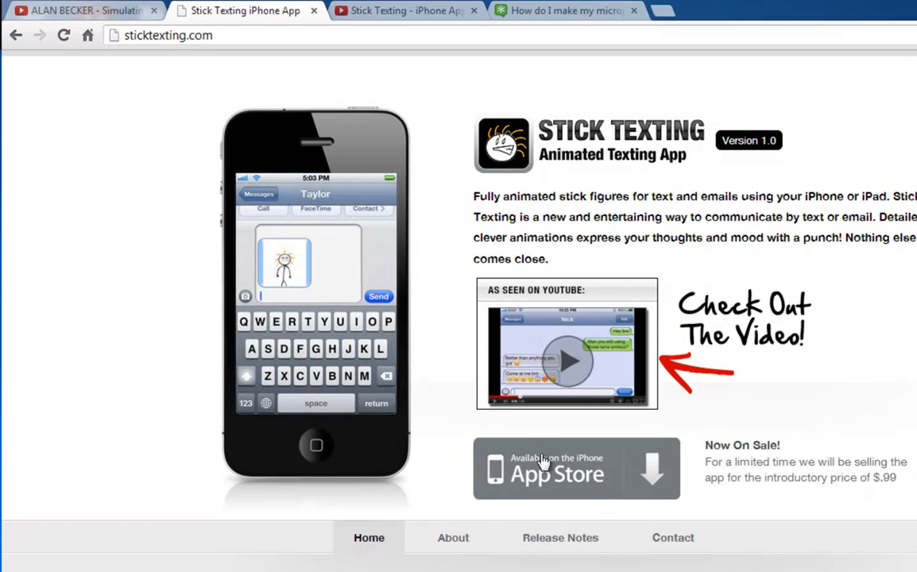
click(449, 4)
click(510, 10)
click(397, 11)
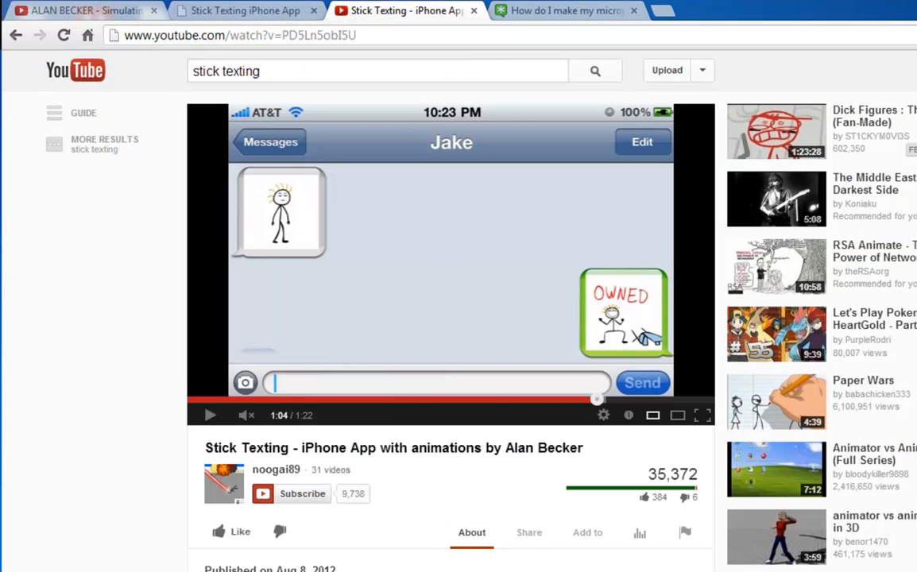
Step: Switch back to Flash and scrub through the dropkick animation to frame 70, examining the figure's poses and the raised foot
key(alt+Tab)
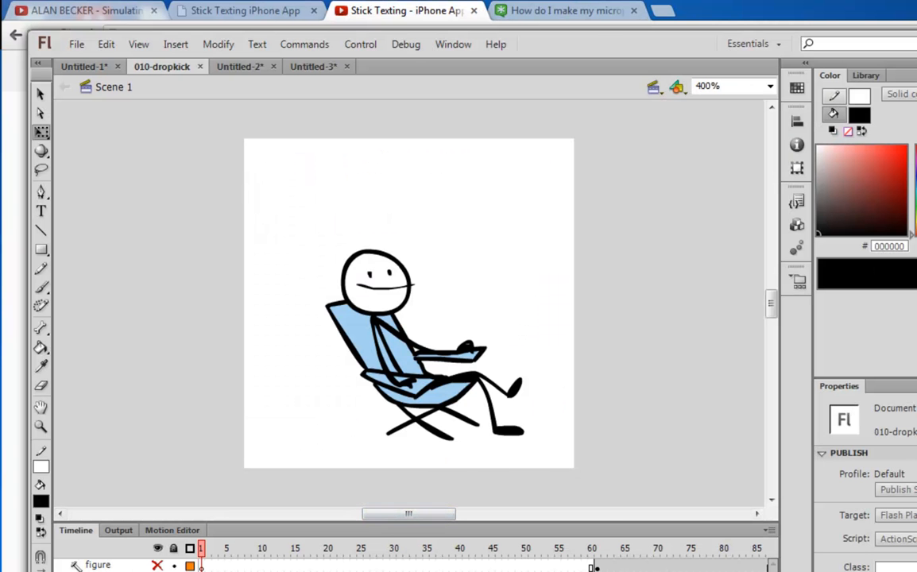
drag(228, 548, 466, 547)
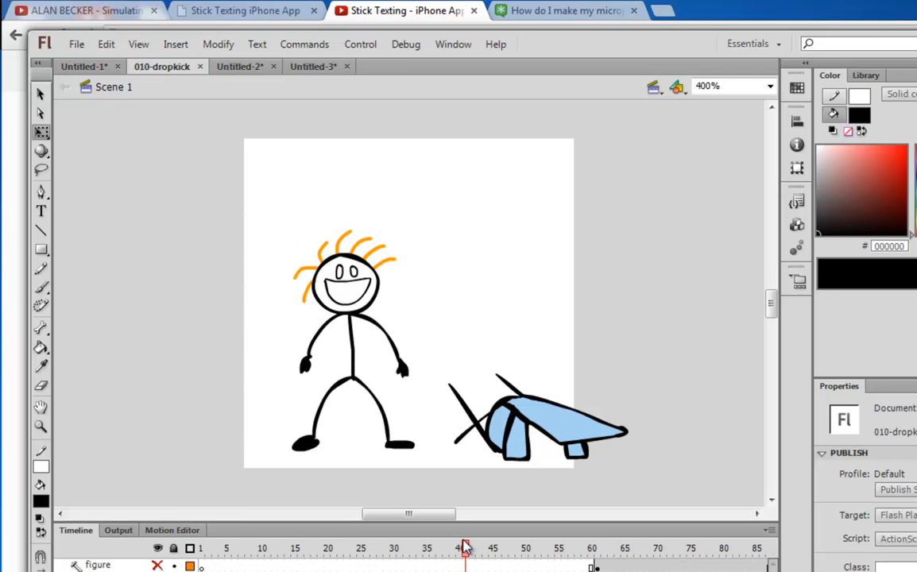
drag(492, 547, 620, 544)
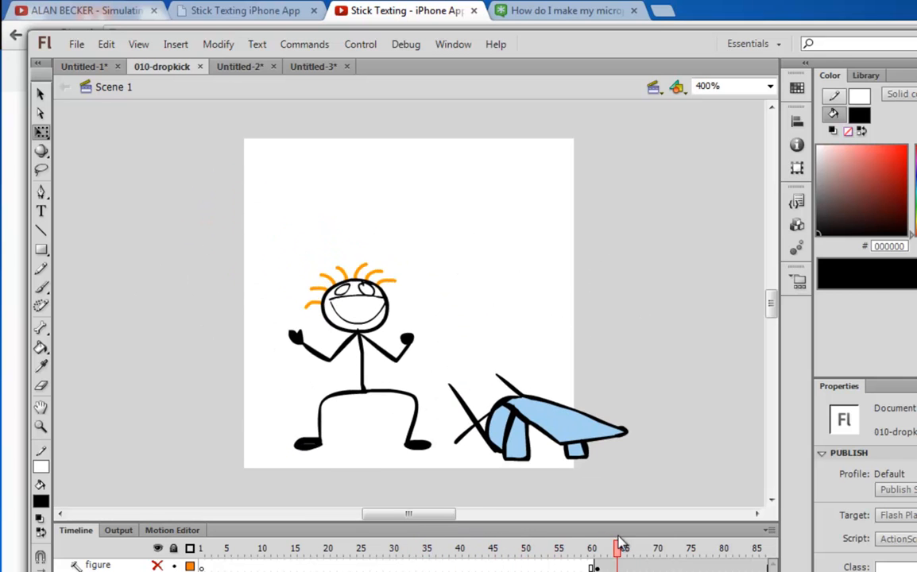
drag(459, 541, 562, 553)
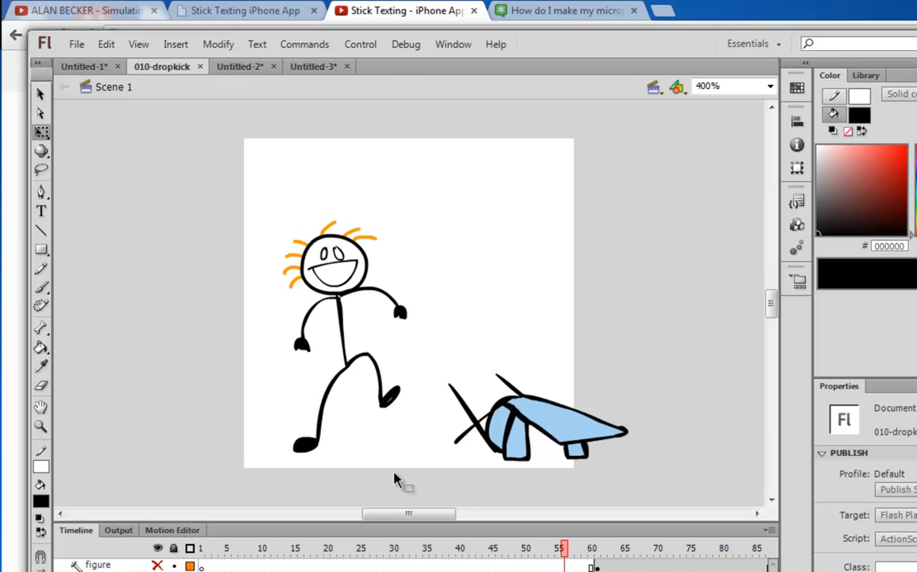
click(395, 399)
click(421, 426)
drag(565, 548, 656, 564)
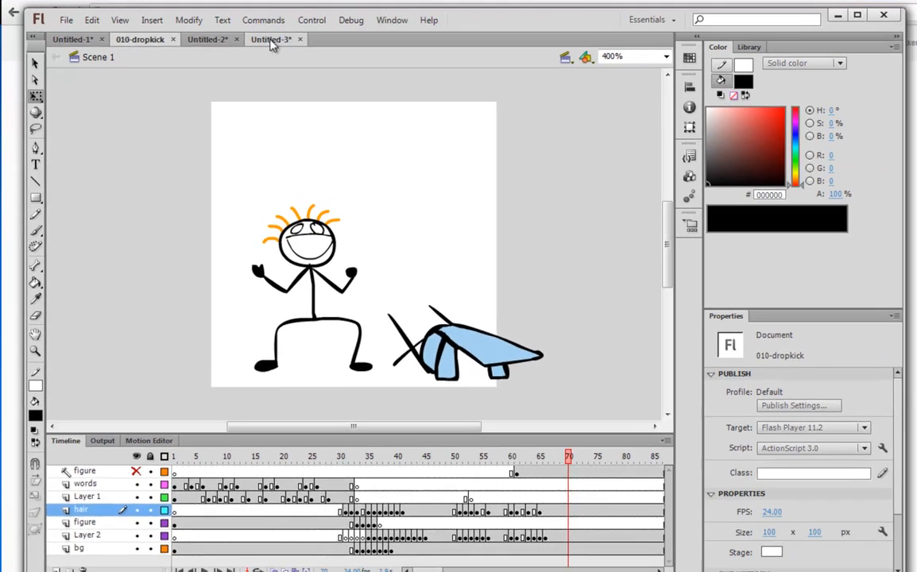
Step: Open the Untitled-3 document and play its stick figure animation from frame 1
click(315, 67)
click(172, 450)
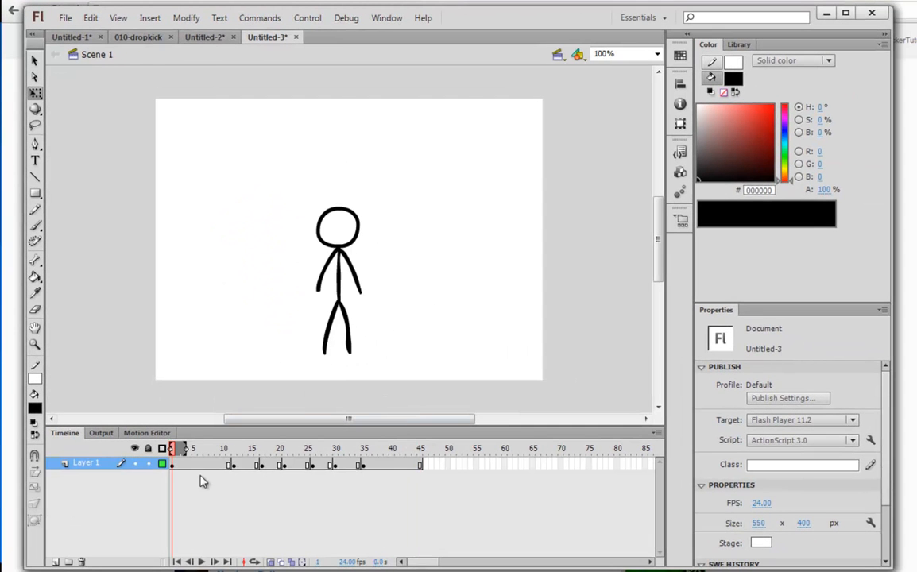
key(Return)
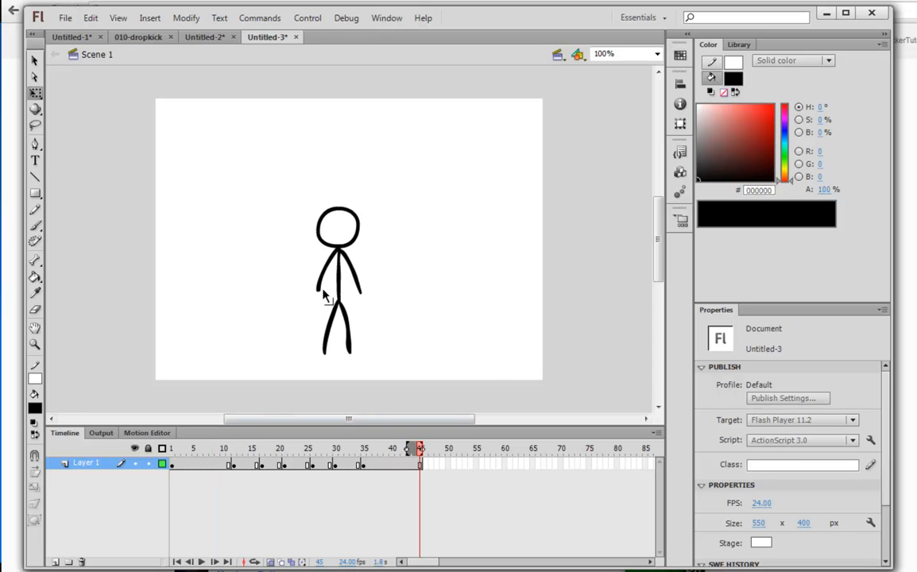
Step: Compare the standing pose on frame 11 with the crouching pose on frame 12 using onion skinning
click(234, 470)
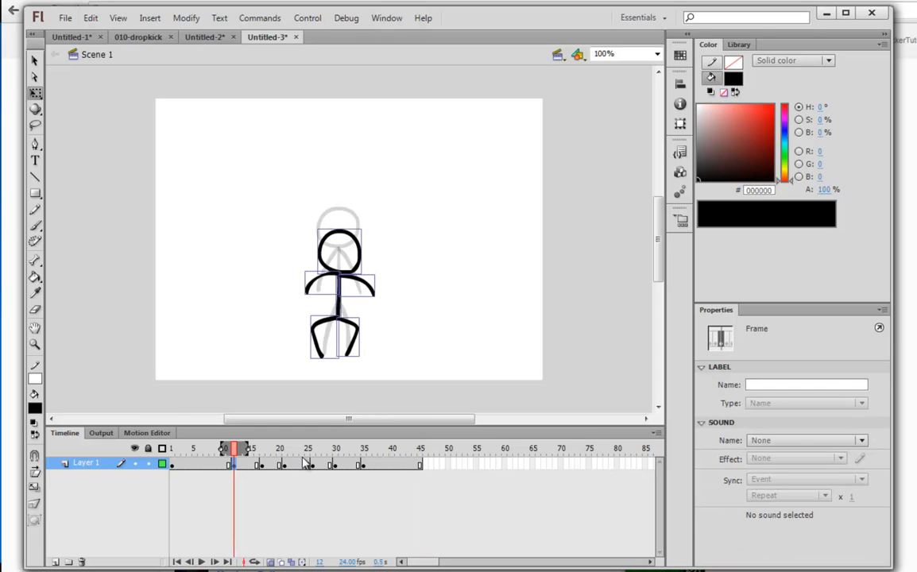
drag(232, 453, 233, 453)
click(271, 561)
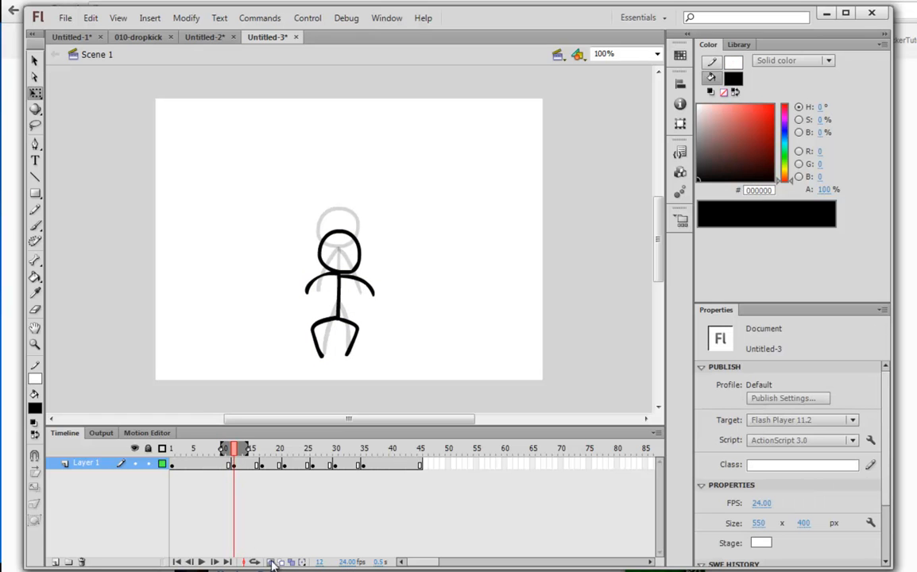
click(228, 453)
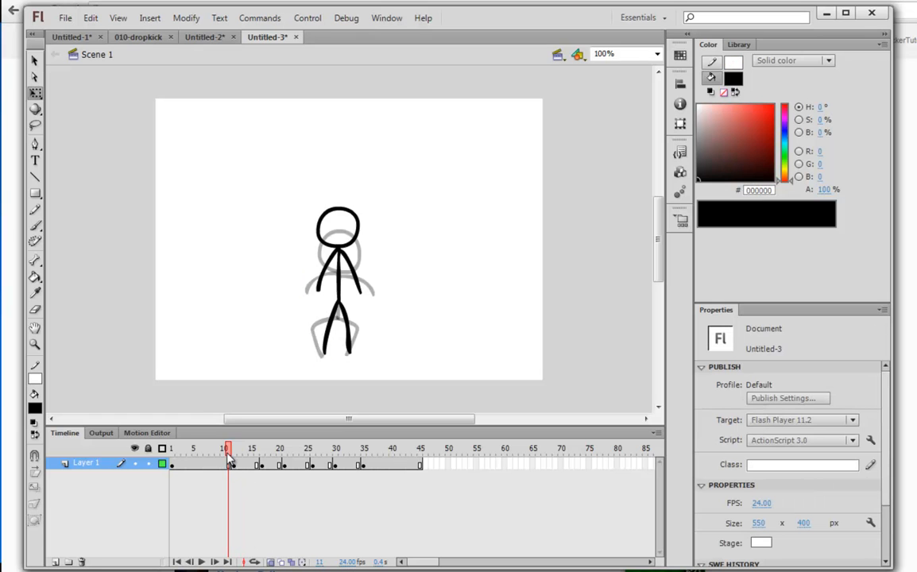
drag(231, 454, 234, 468)
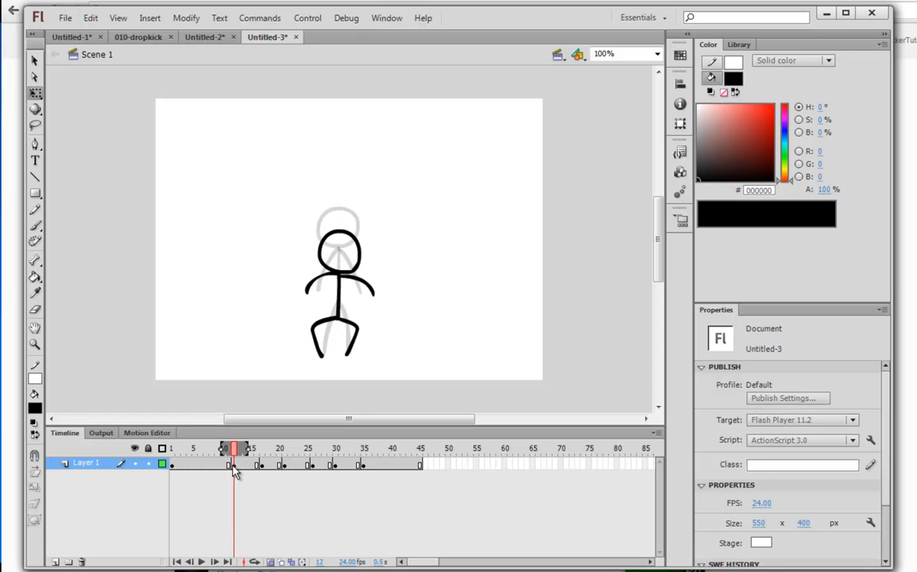
Step: Insert a keyframe at frame 10 of Layer 1, leaving none of the figure's parts selected
click(224, 465)
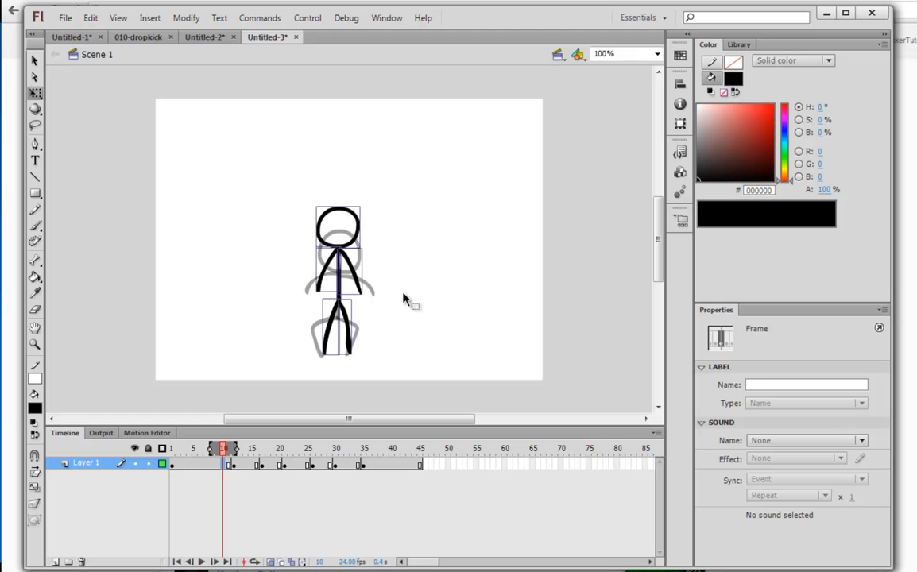
key(ctrl+equal)
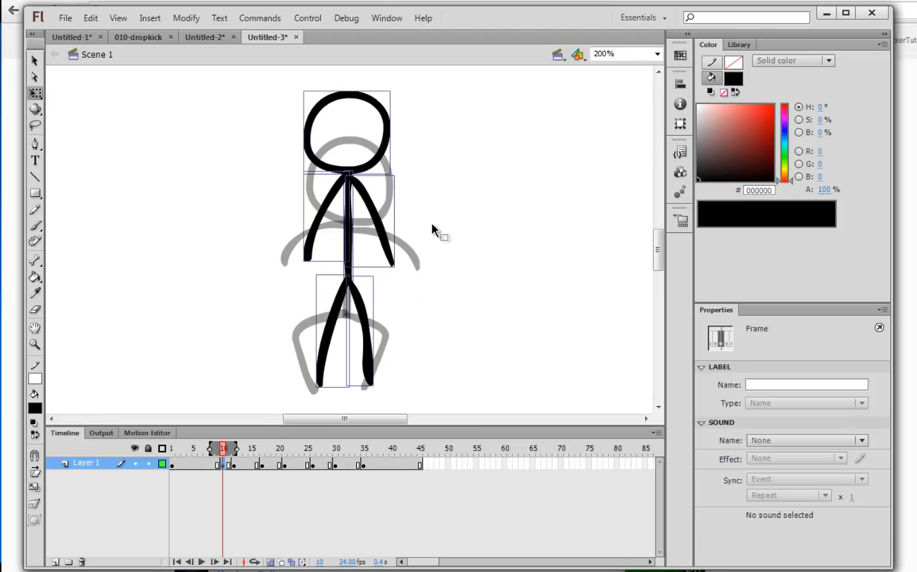
click(435, 208)
Step: Select both legs on frame 10 and shorten them from the top with Free Transform to about 73 px high
click(324, 371)
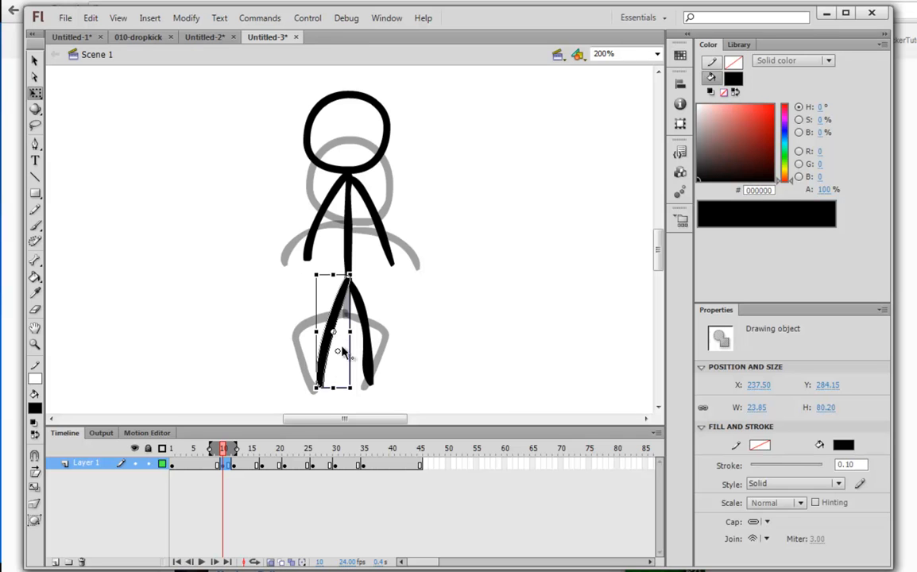
shift+click(352, 302)
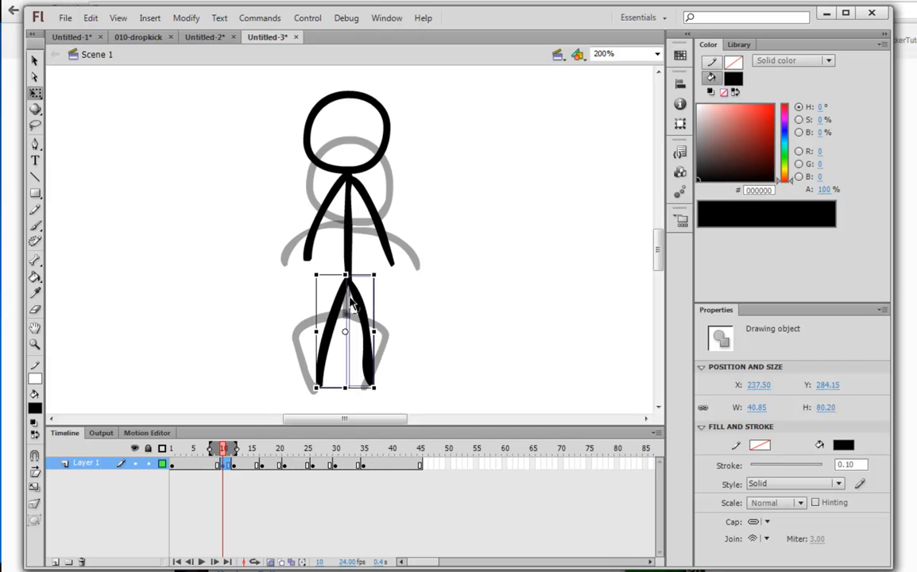
drag(376, 274, 379, 283)
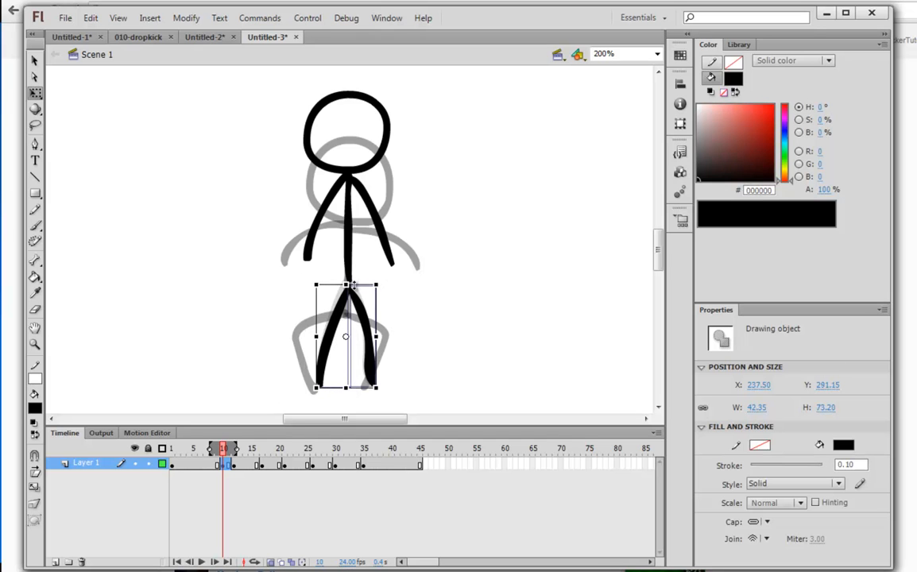
Step: Lower the torso on frame 10 to meet the legs, and lower the right arm and rotate it outward around the shoulder
click(350, 243)
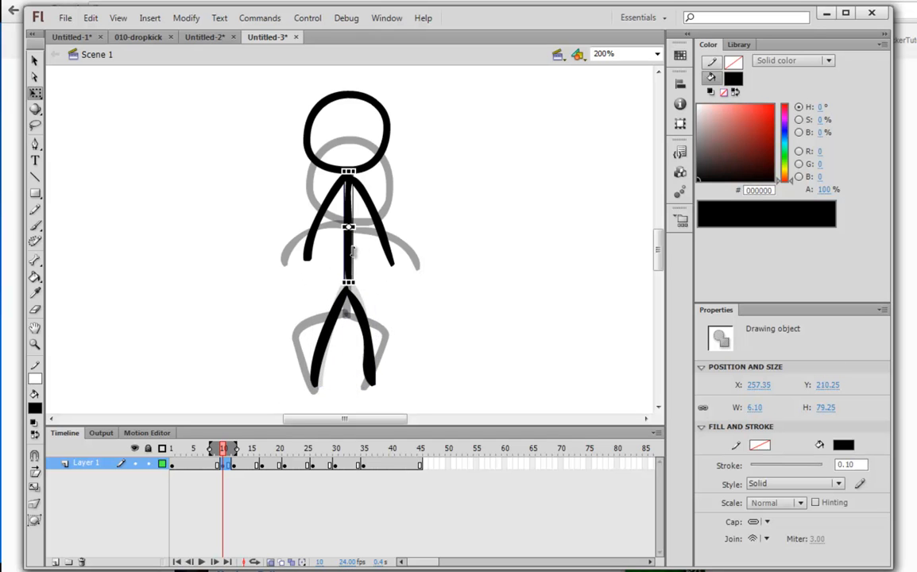
click(379, 243)
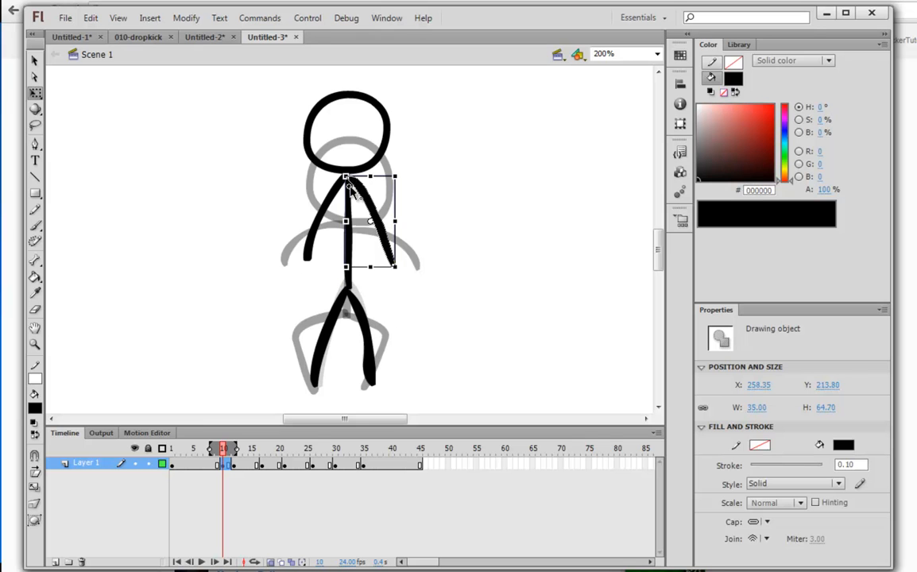
drag(393, 267, 419, 271)
Step: Lower the left arm on frame 10 to the torso's top and rotate it outward around the shoulder to about 40 px wide
click(318, 227)
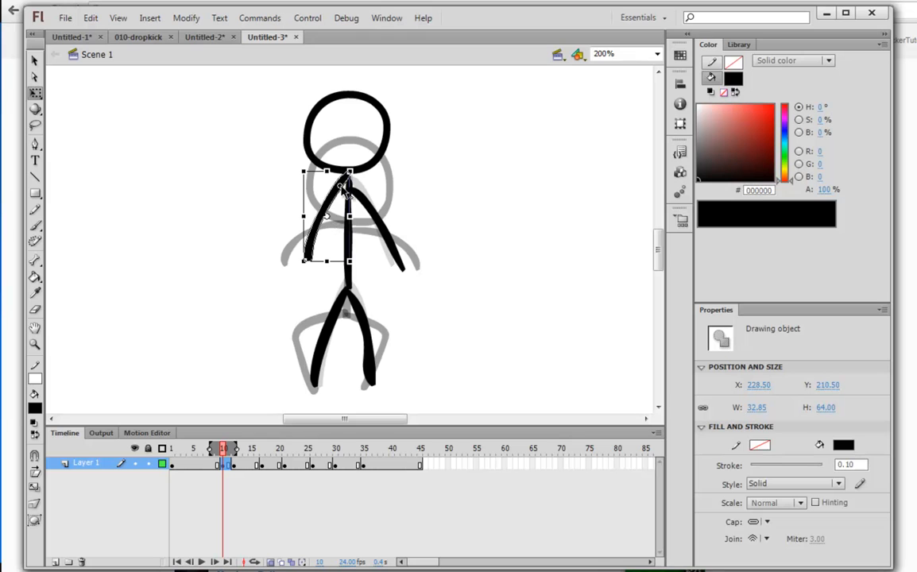
drag(335, 201, 335, 212)
click(316, 258)
click(315, 254)
drag(352, 274, 334, 271)
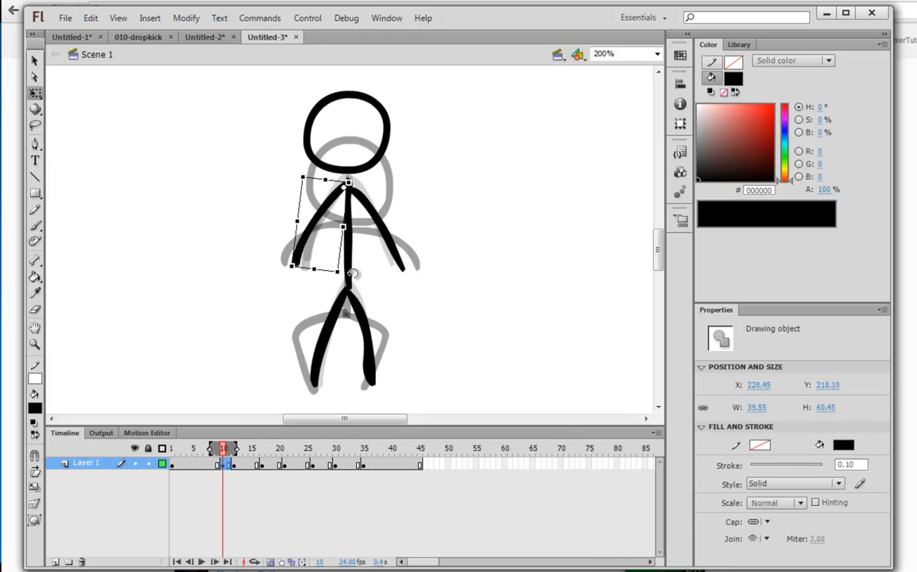
Step: Lower the head on frame 10 so it sits on the lowered torso and arms
click(387, 117)
drag(387, 117, 387, 131)
key(Up)
key(Up)
key(Up)
key(Up)
key(Up)
key(Down)
key(Down)
Step: Insert a keyframe with the crouching pose at frame 14 of Layer 1, and return to frame 12 with nothing selected
mouse_move(223, 457)
mouse_down()
mouse_move(202, 449)
mouse_move(223, 450)
mouse_up()
click(233, 464)
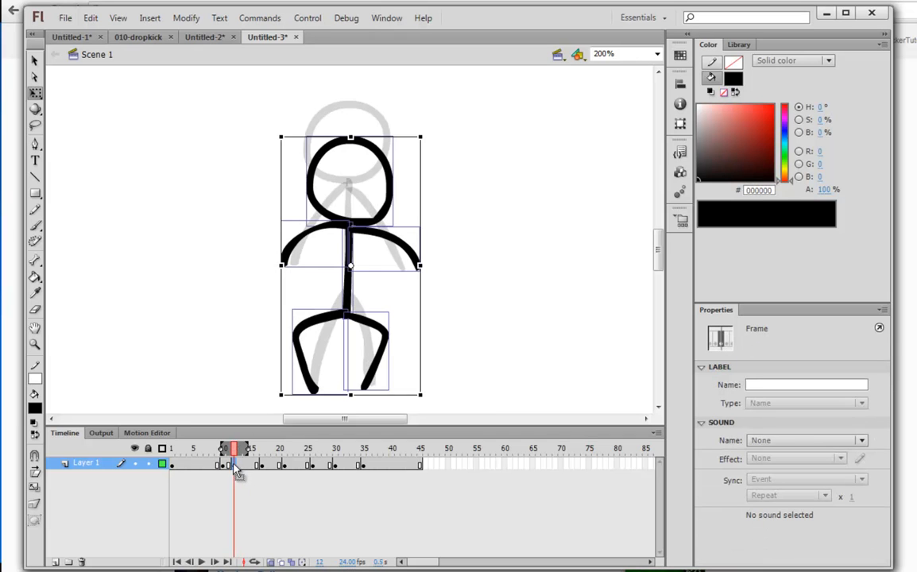
click(245, 469)
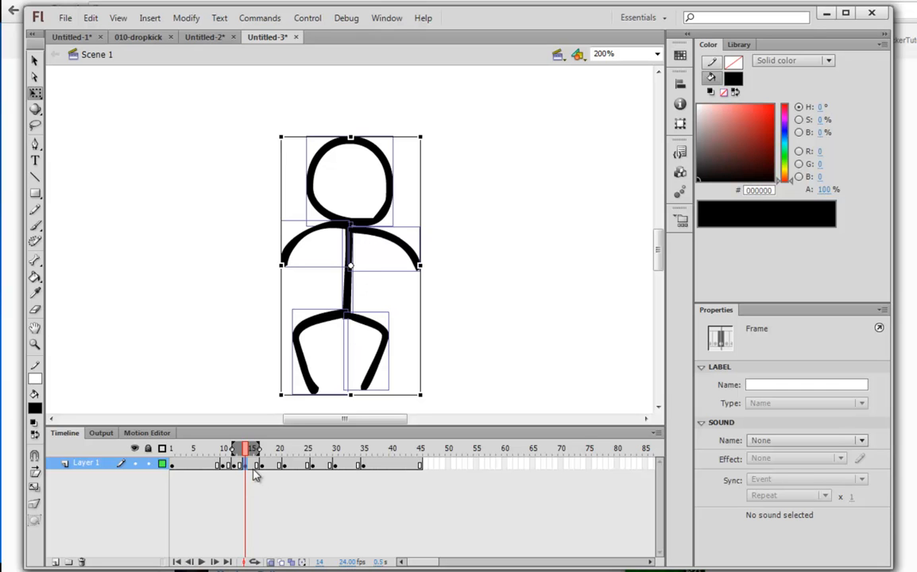
click(235, 468)
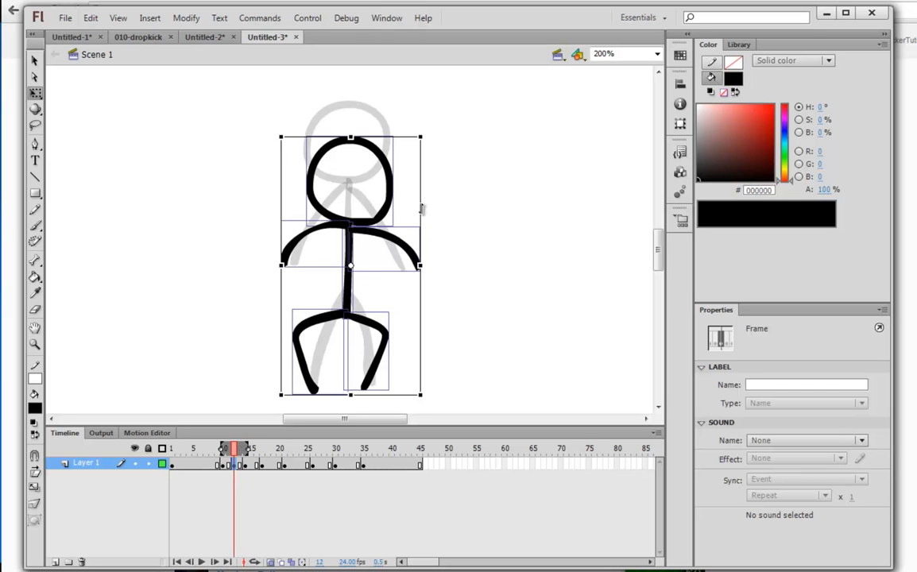
mouse_move(225, 472)
mouse_down()
mouse_move(219, 463)
mouse_move(236, 470)
mouse_up()
click(440, 204)
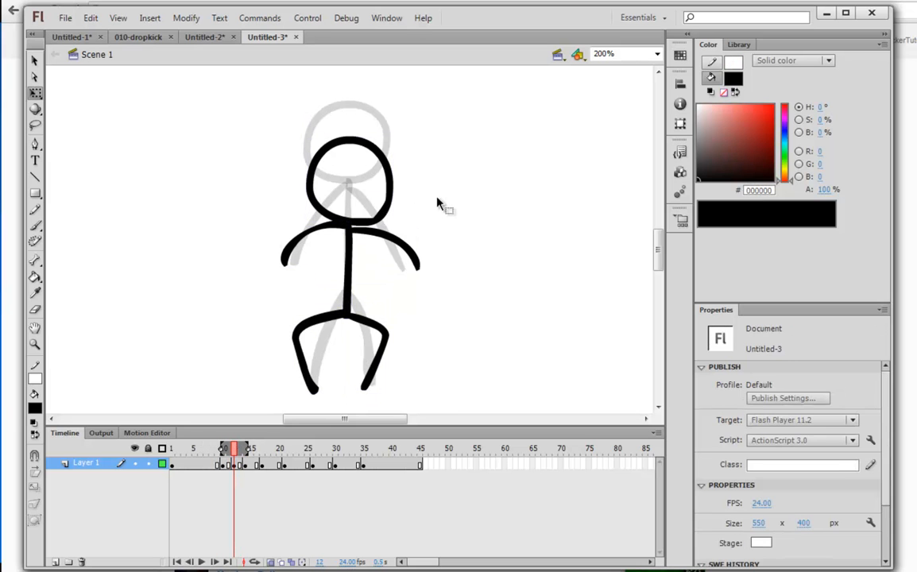
Step: Raise the head and the right arm by about 5 px on frame 12, and rotate that arm inward around the shoulder
click(352, 139)
click(360, 237)
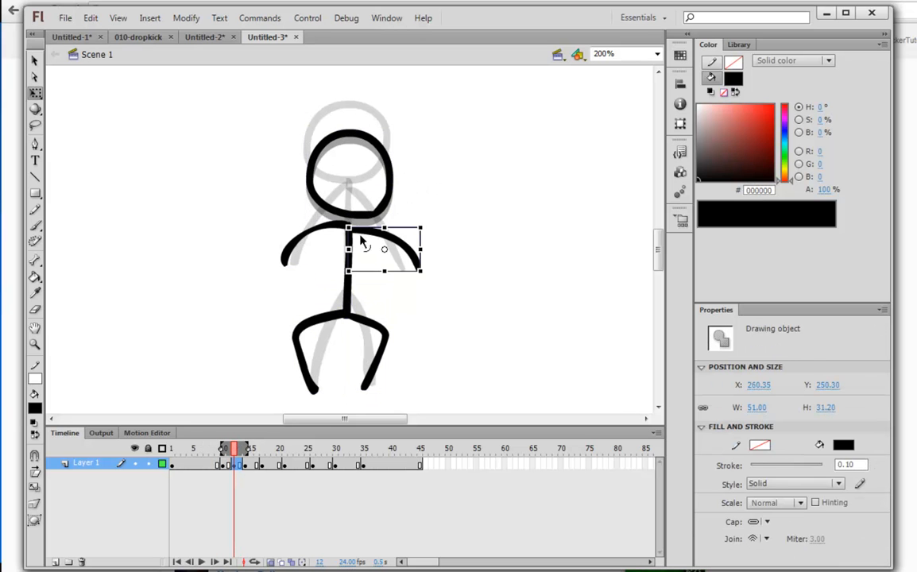
key(Up)
key(Up)
key(Up)
key(Up)
key(Up)
drag(433, 221, 423, 237)
Step: Raise the left arm 5 px on frame 12 and rotate it inward around the shoulder to about 44 px wide
click(322, 238)
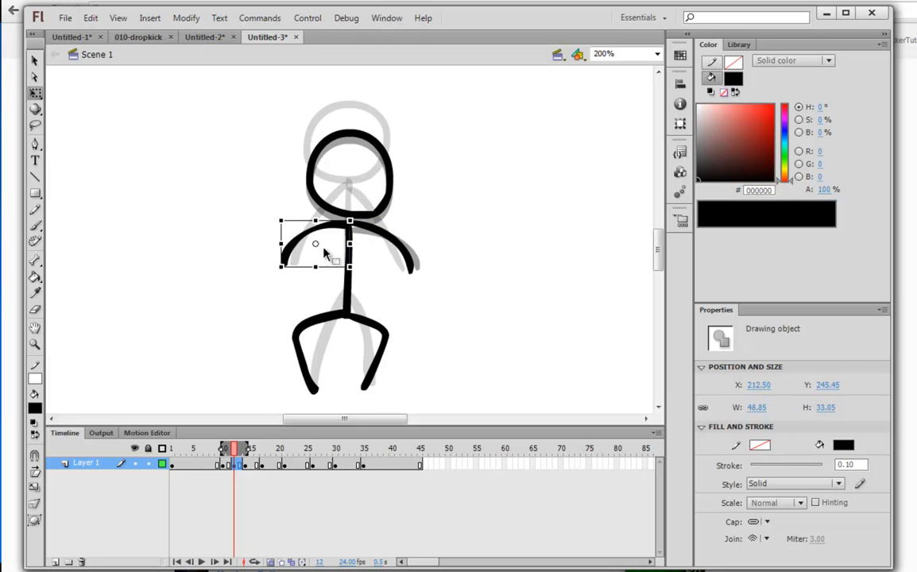
key(Up)
key(Up)
key(Up)
key(Up)
key(Up)
mouse_move(286, 204)
mouse_down()
mouse_move(287, 230)
mouse_move(281, 215)
mouse_up()
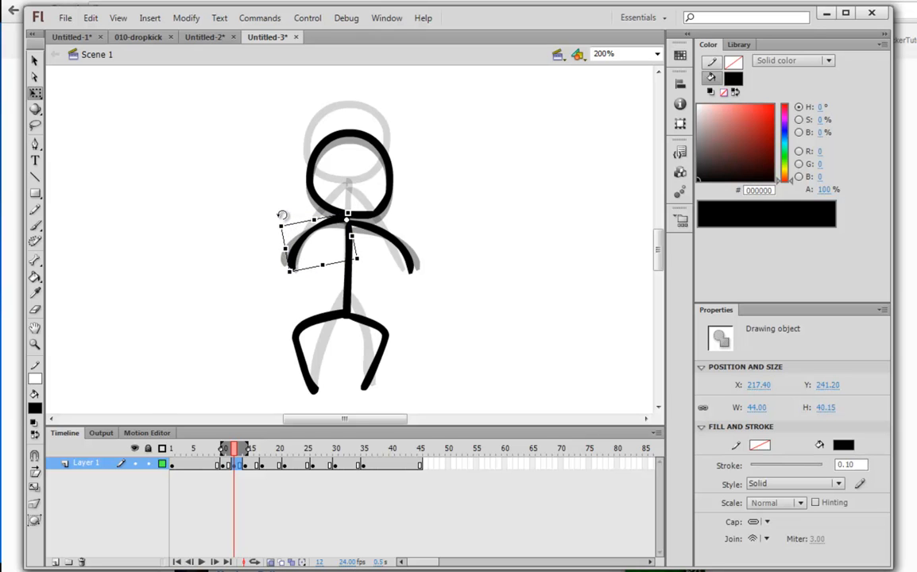
Step: Scale both legs on frame 12 together to about 61 px wide and 67 px high, keeping the feet in place
click(328, 319)
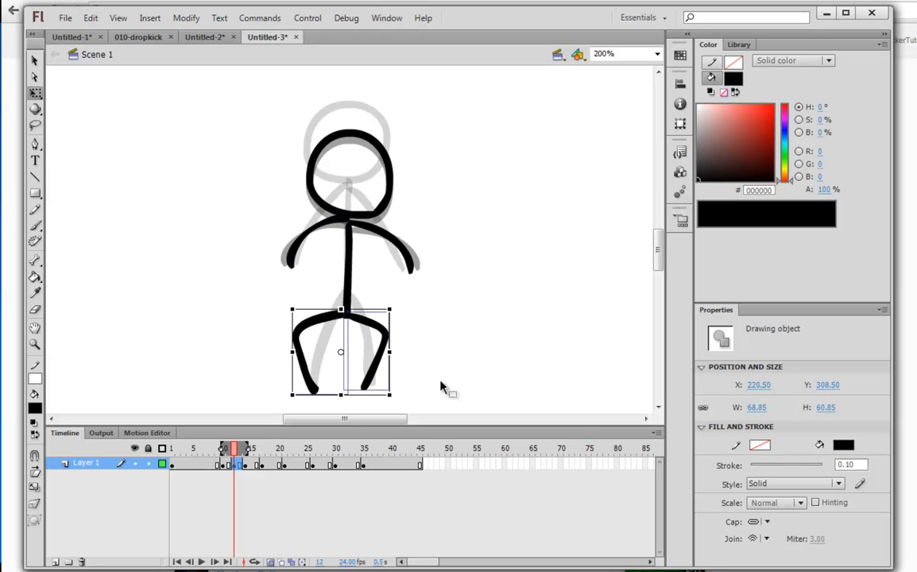
drag(390, 311, 386, 303)
drag(292, 304, 299, 302)
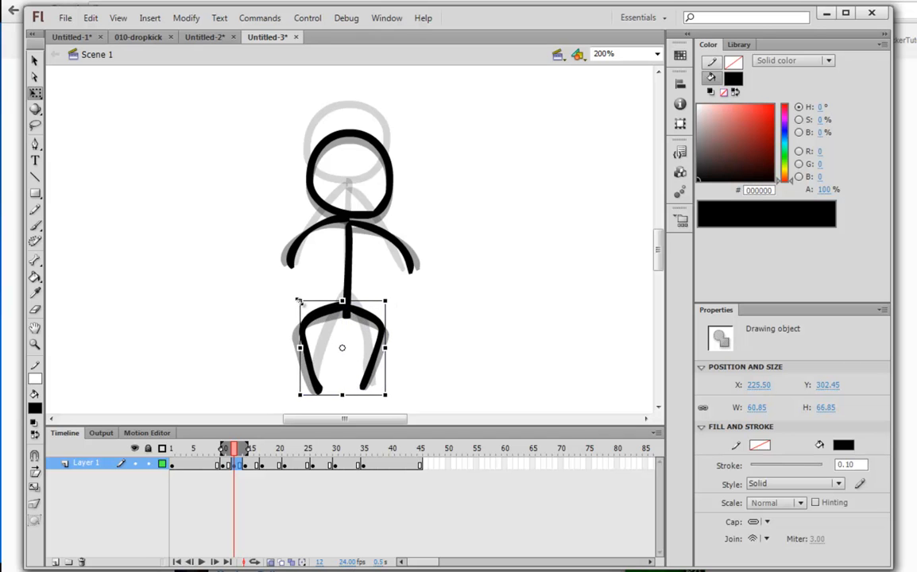
click(394, 363)
Step: Rotate each leg on frame 12 slightly outward around the hip, and shorten the torso from below to meet them
click(359, 326)
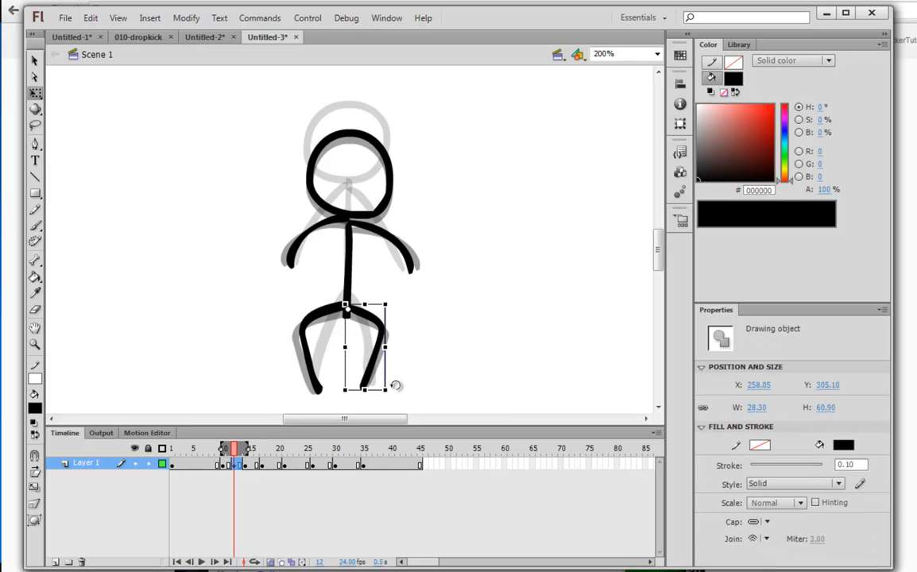
click(347, 282)
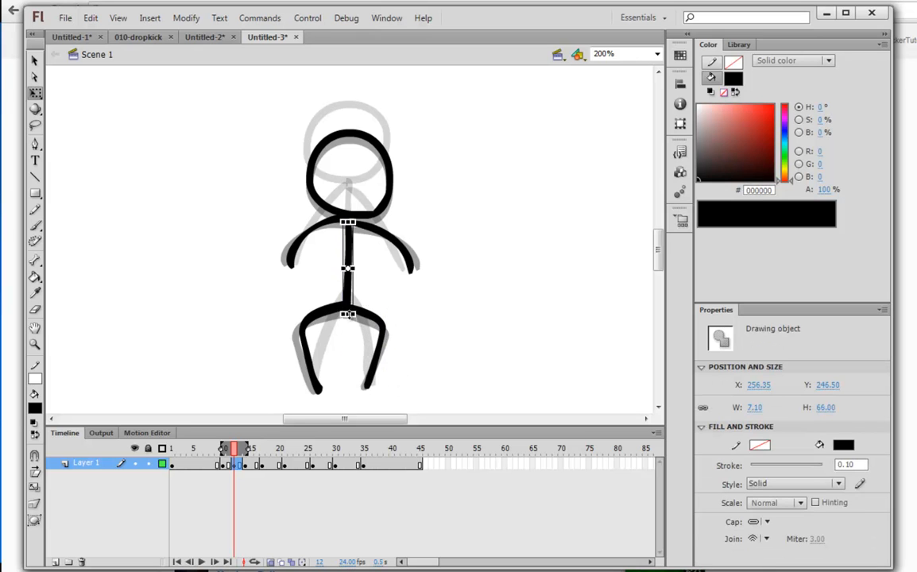
click(318, 356)
click(313, 384)
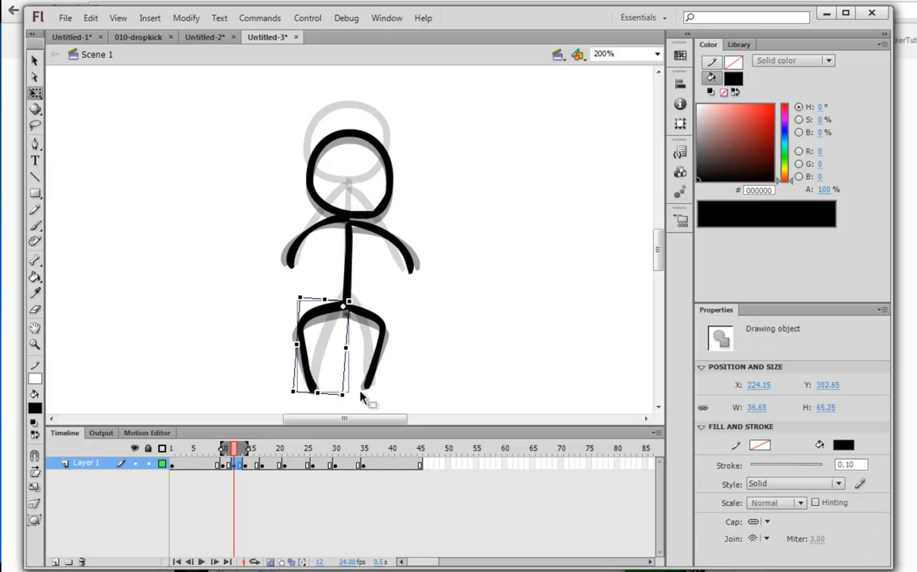
Step: Play the animation repeatedly from the standing frames to review the movement into the crouch
click(203, 462)
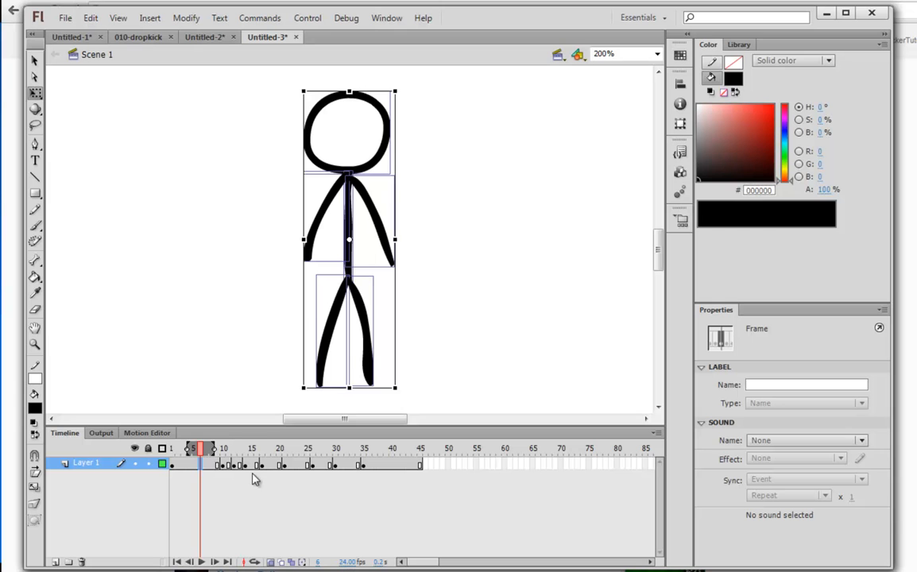
click(256, 464)
click(205, 464)
key(Return)
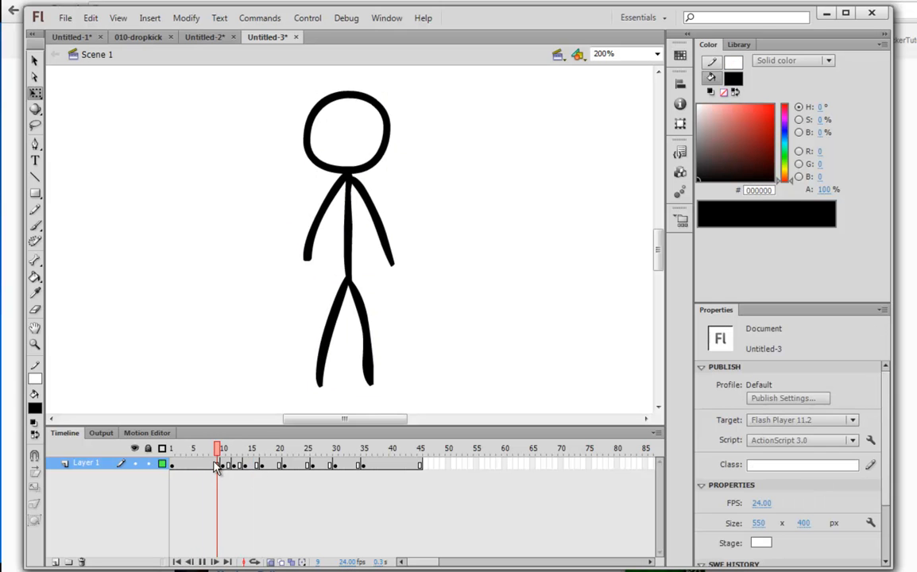
click(213, 463)
key(Return)
click(213, 463)
key(Return)
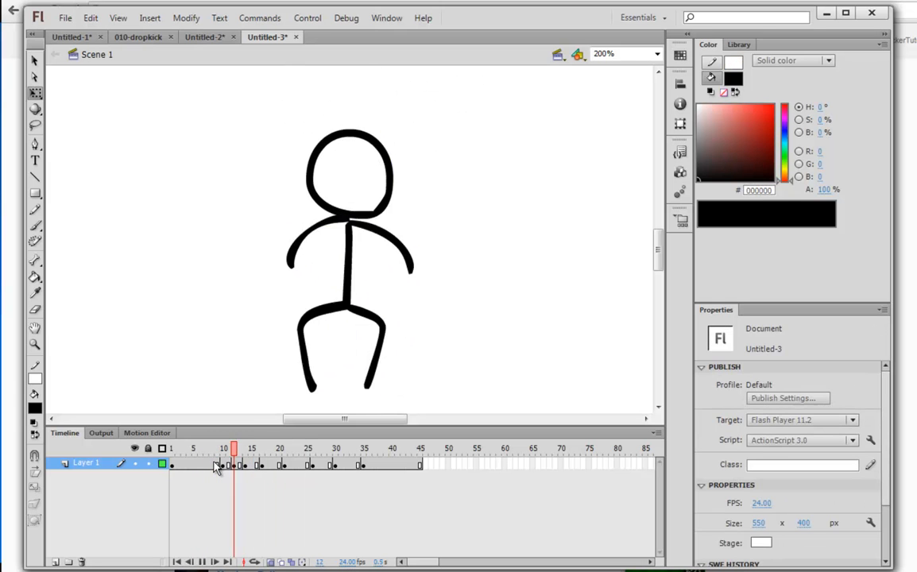
click(213, 463)
Step: Compare the crouching pose on frame 16 with the airborne pose on frame 17 using onion skinning
drag(221, 468, 264, 467)
key(comma)
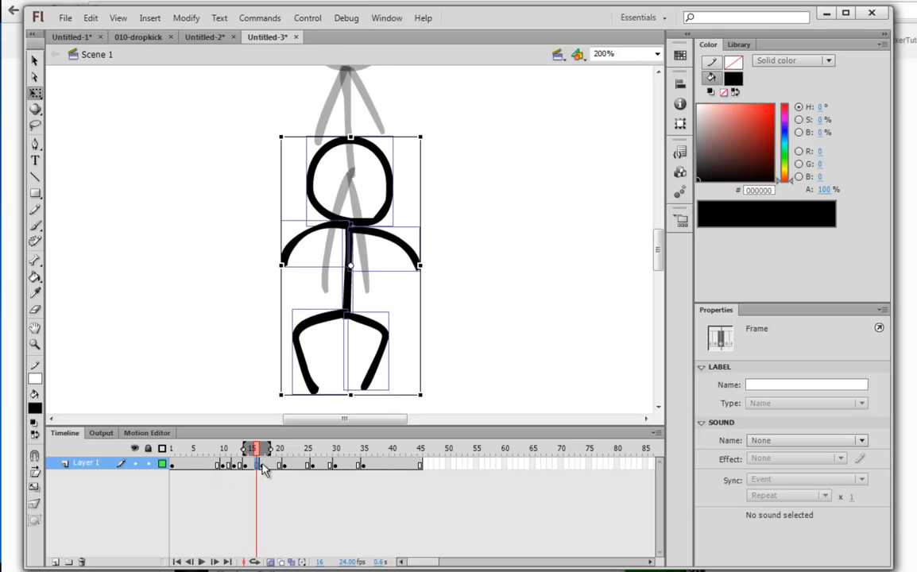
key(comma)
key(period)
key(period)
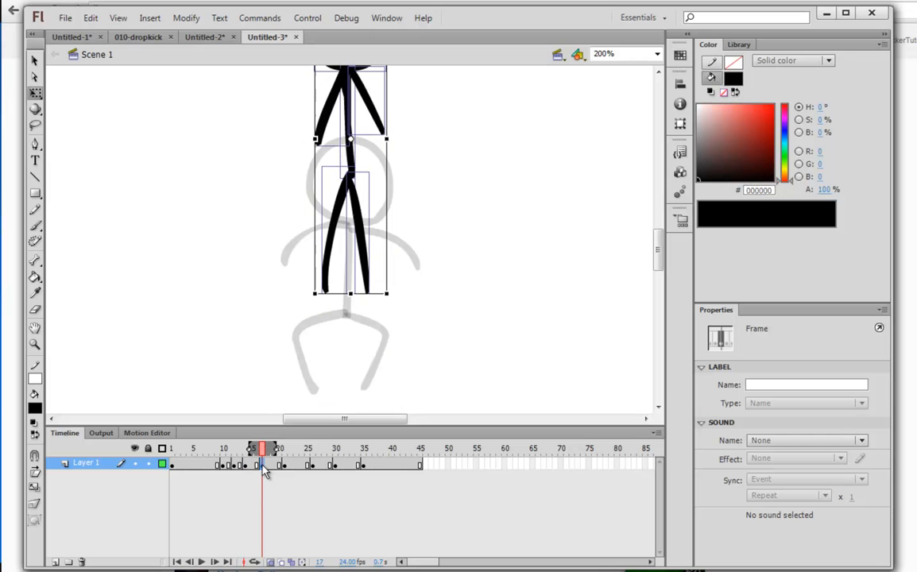
click(257, 466)
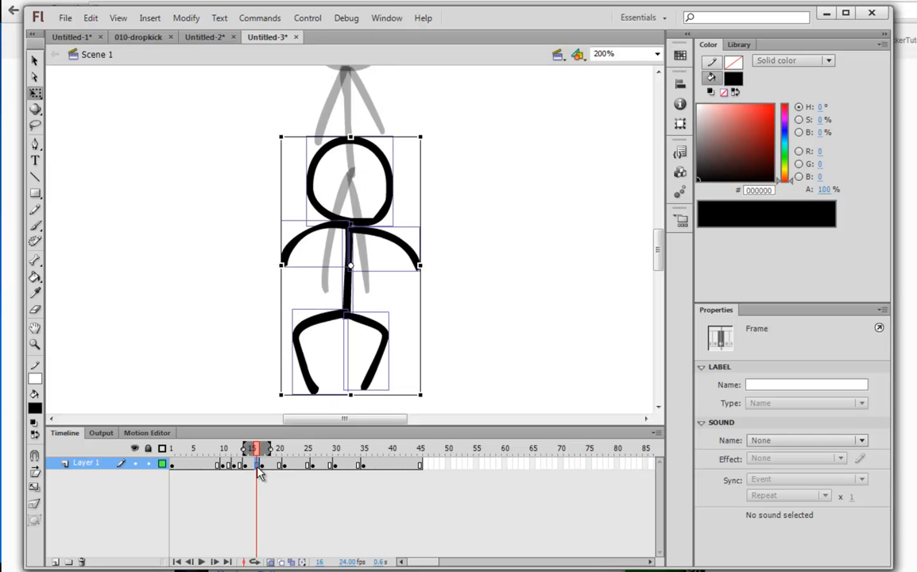
Step: Copy the standing pose from just before frame 10 into a keyframe at frame 16, between the crouch and the airborne pose
drag(255, 449, 213, 458)
click(218, 464)
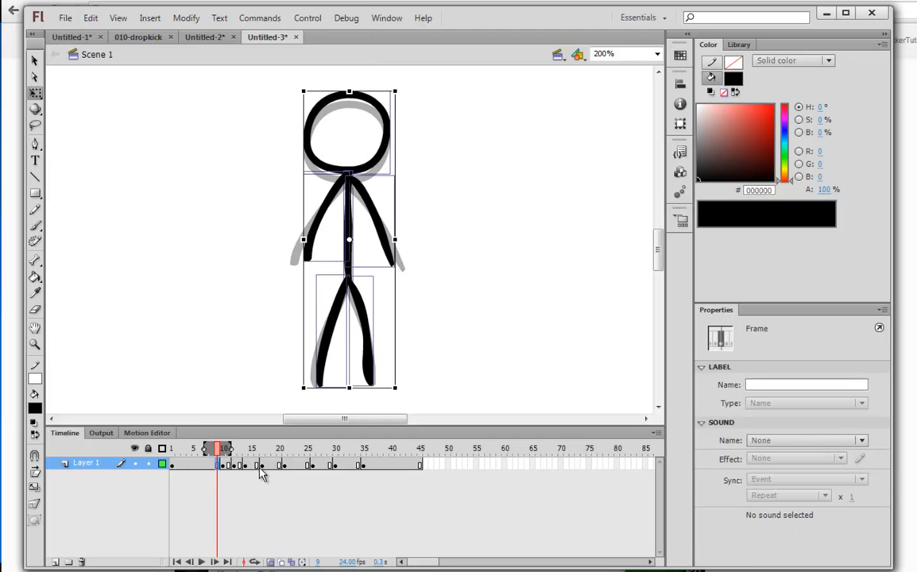
click(257, 465)
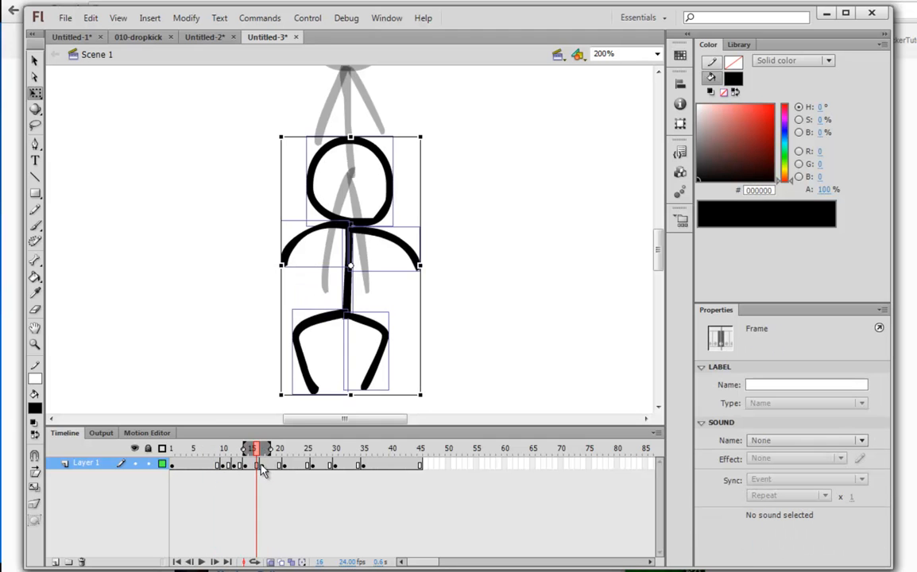
click(262, 464)
click(257, 465)
click(211, 464)
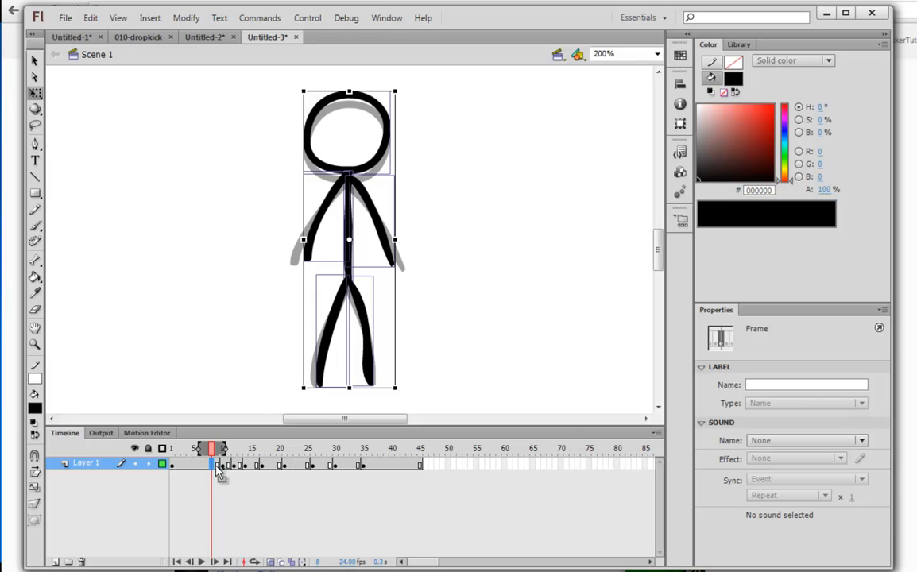
click(259, 467)
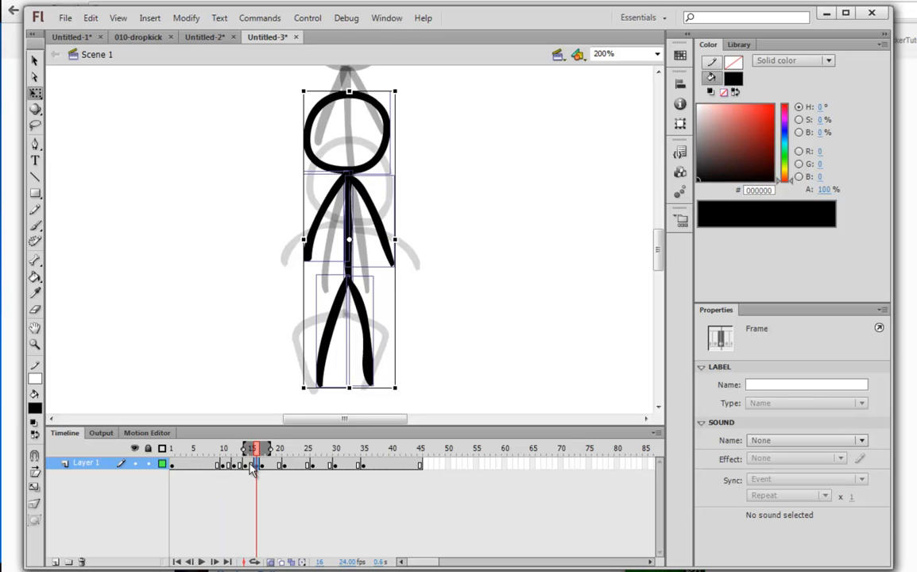
Step: Move the airborne pose's keyframe to frame 18 so that the standing pose spans frames 16 and 17
click(250, 463)
click(255, 463)
click(263, 464)
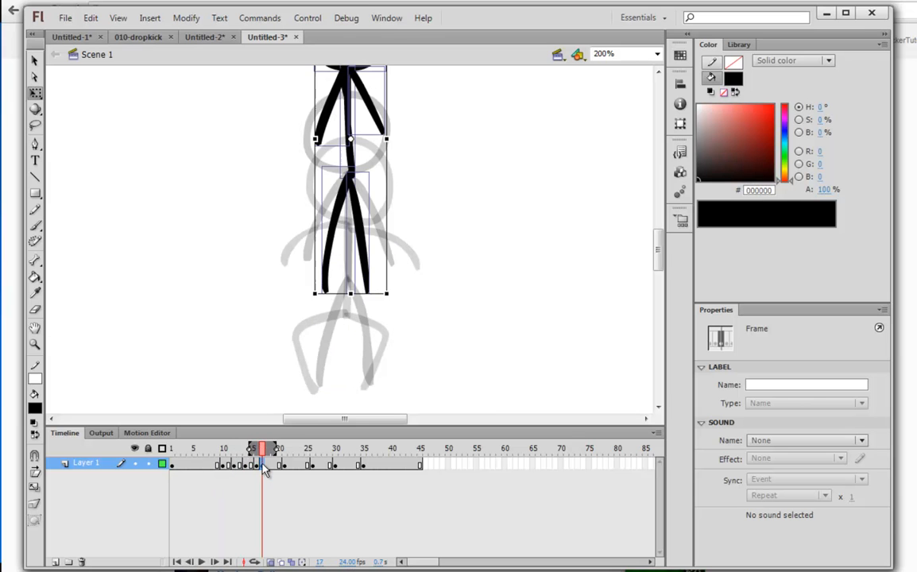
click(251, 467)
drag(261, 467, 269, 468)
click(268, 467)
click(263, 467)
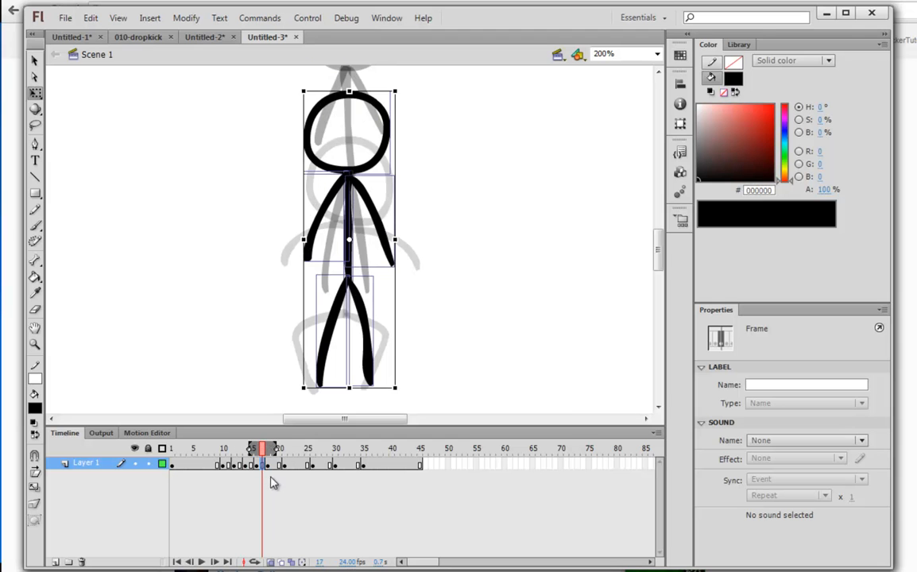
Step: Extend the crouch and the following standing pose by one frame each, so the airborne pose starts at frame 20
key(comma)
key(comma)
click(275, 467)
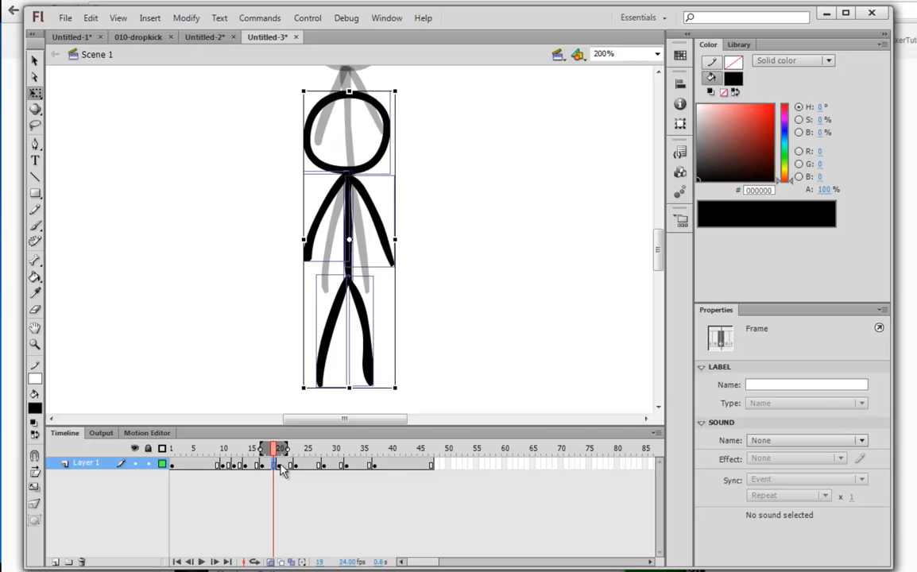
click(280, 467)
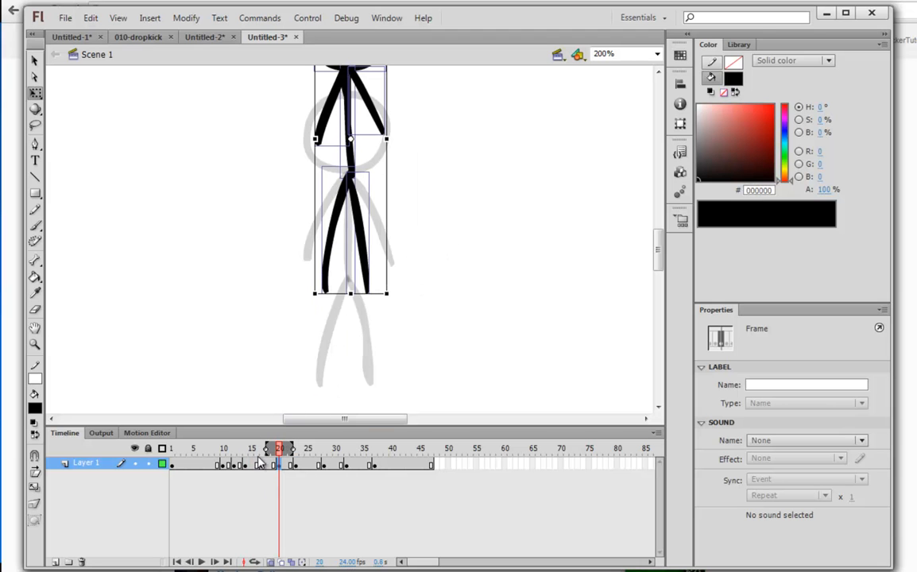
Step: Play the animation from the standing frames and review the jump up to the airborne pose on frame 20
click(196, 464)
key(Return)
click(207, 464)
drag(417, 194, 412, 274)
drag(255, 451, 282, 453)
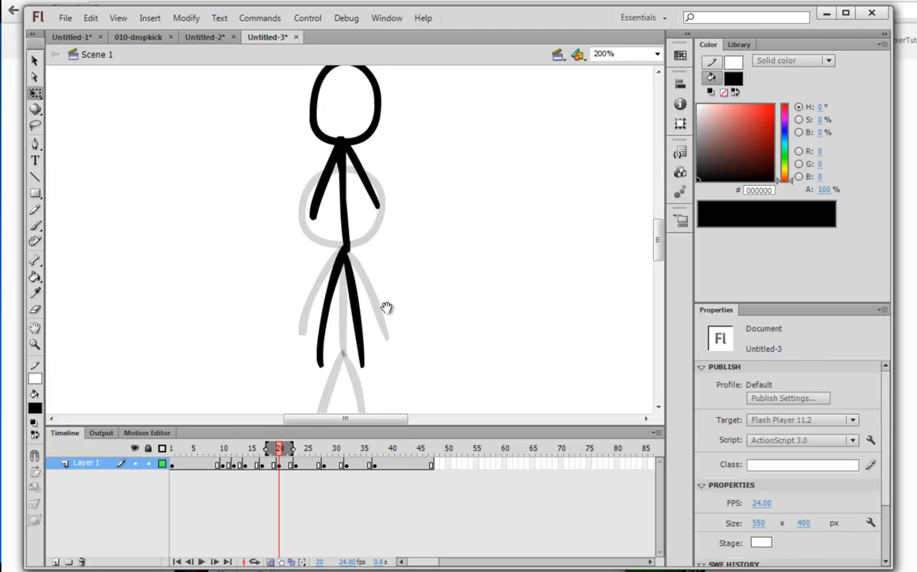
drag(428, 245, 421, 313)
Step: Move the kick pose's keyframe to frame 24 and insert a keyframe with the airborne pose at frame 22
click(298, 467)
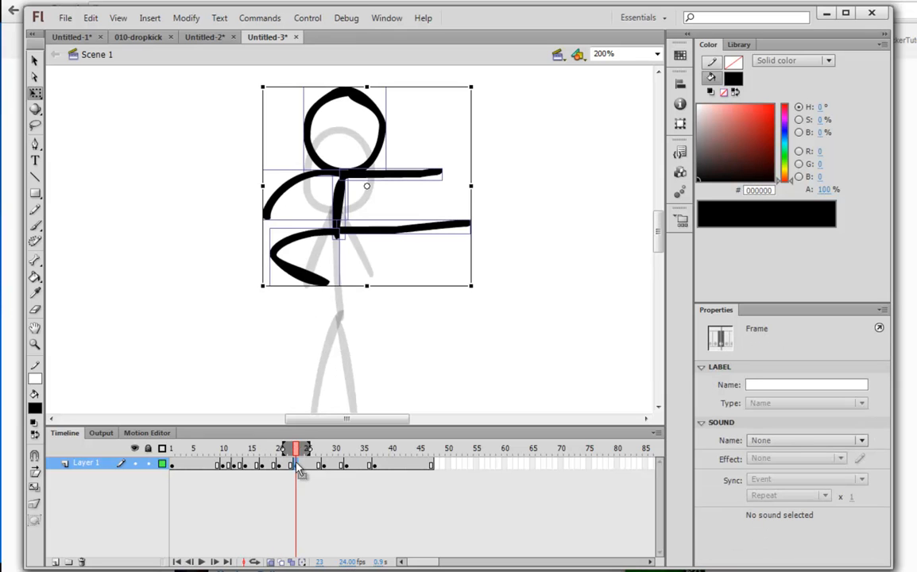
click(290, 466)
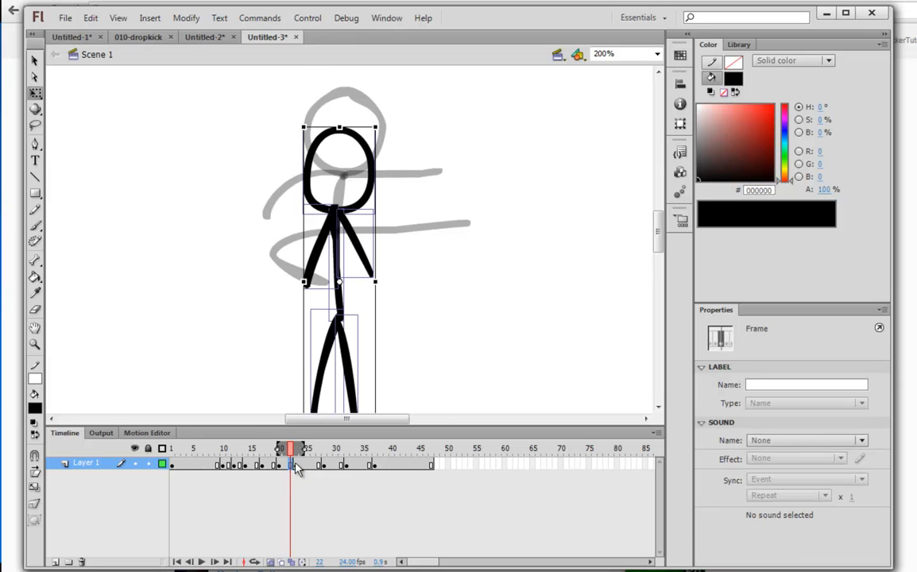
click(299, 466)
click(290, 467)
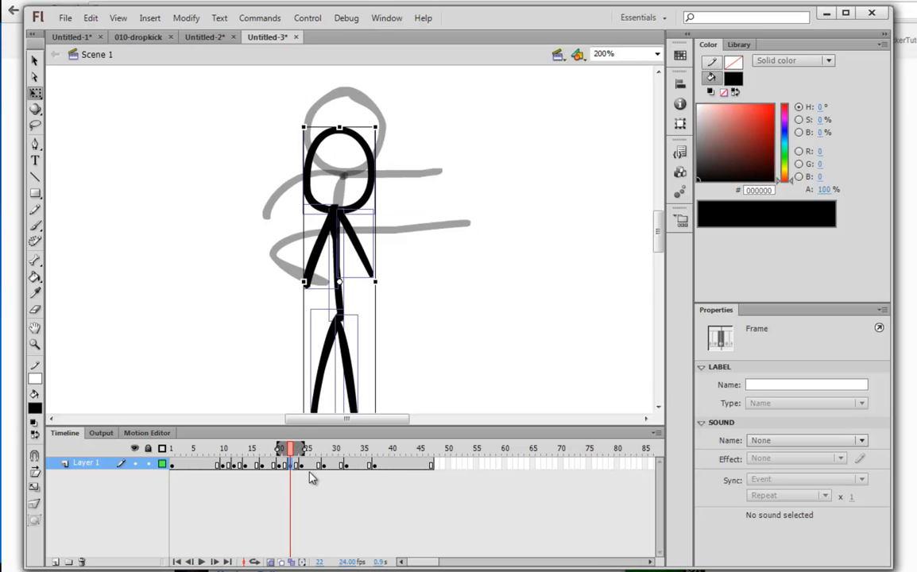
Step: Raise the whole figure on frame 22 by 15 px
key(Up)
key(Up)
key(Up)
key(Up)
key(Up)
key(Up)
key(Up)
key(Up)
key(Up)
key(Up)
key(Up)
key(Up)
key(Up)
key(Up)
key(Up)
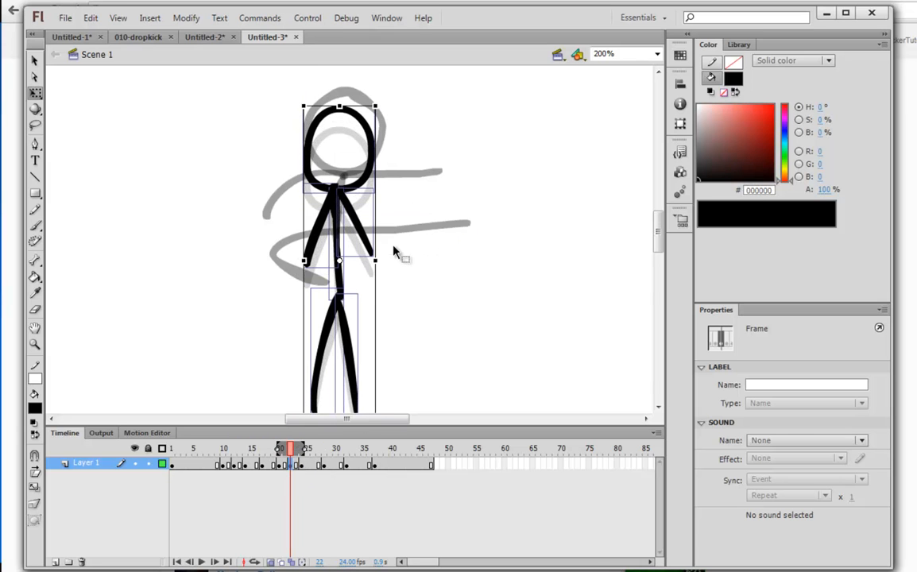
click(415, 274)
click(320, 230)
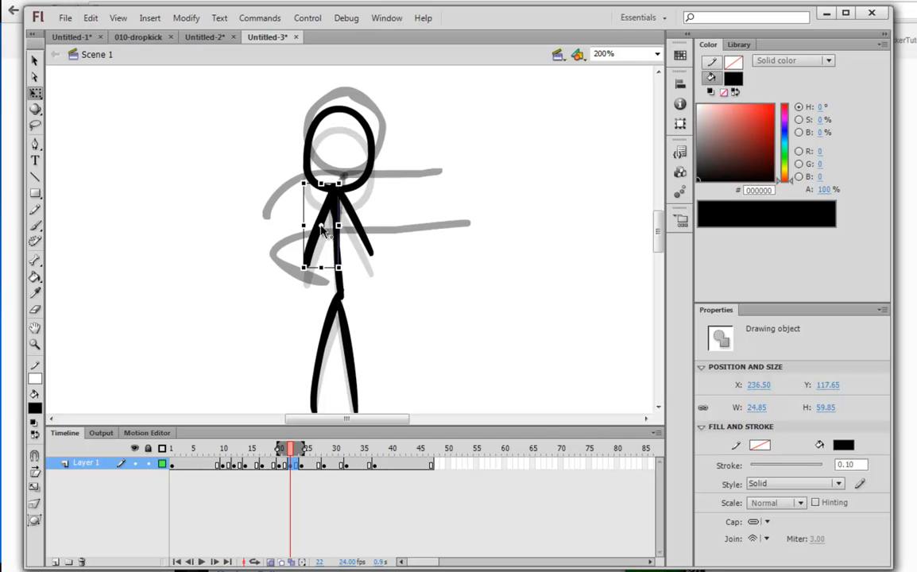
drag(331, 265, 333, 270)
Step: Clear the keyframe on frame 22 and put a copy of the kick pose there instead
click(293, 466)
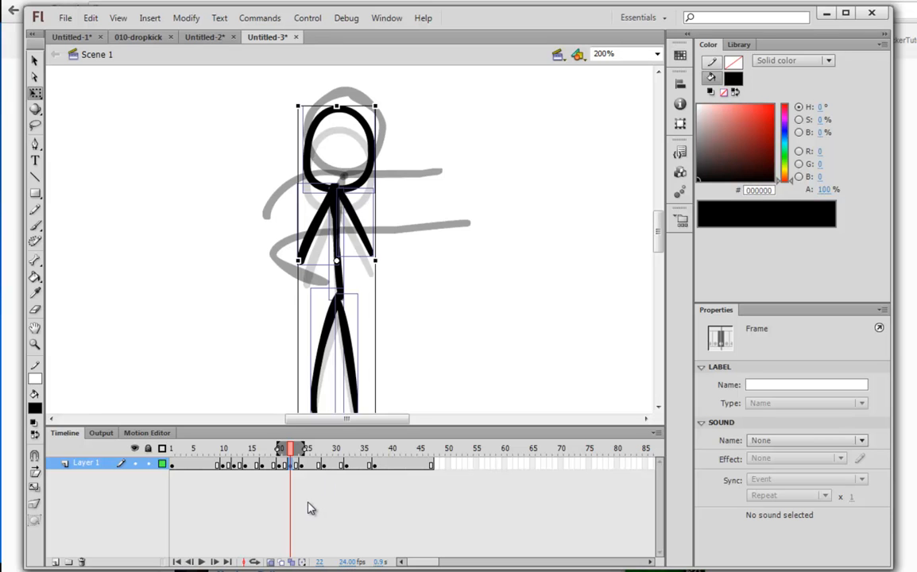
key(shift+F6)
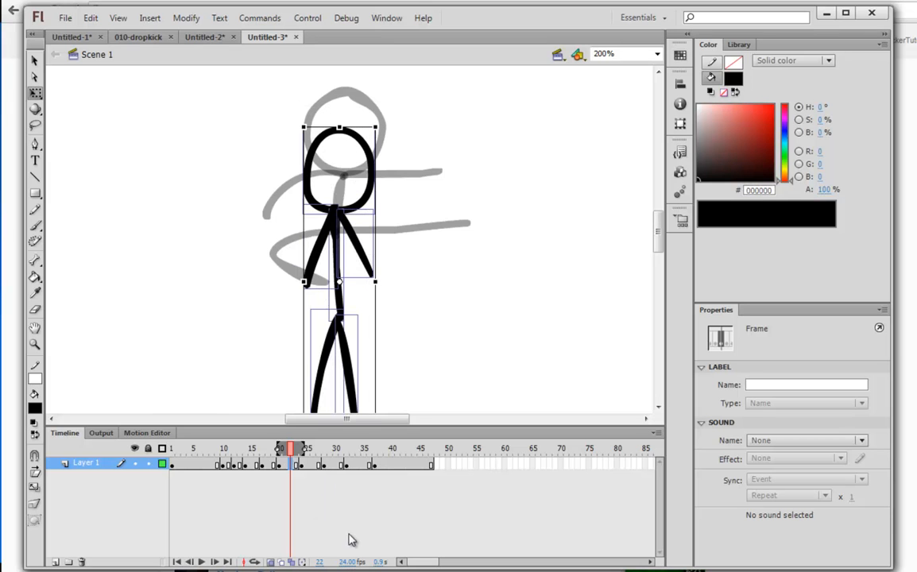
click(303, 467)
click(301, 466)
key(F6)
click(290, 466)
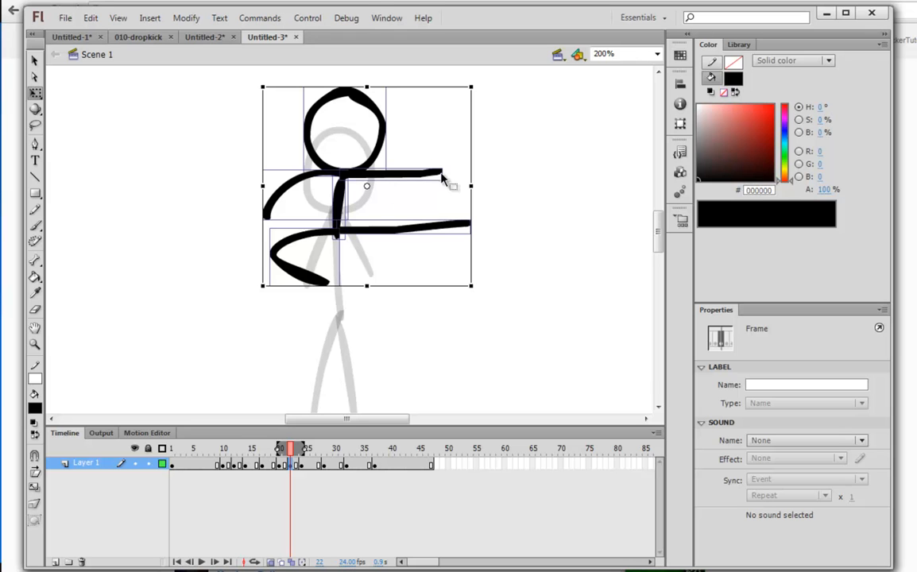
Step: Lower the copied kick pose on frame 22 by 10 px and rotate both legs slightly downward around the hip
key(shift+Down)
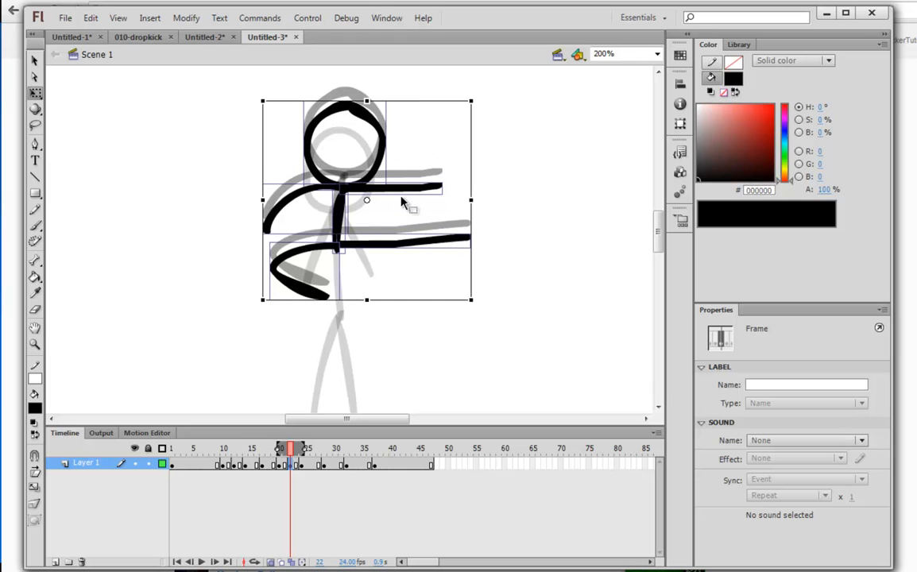
click(399, 357)
click(302, 288)
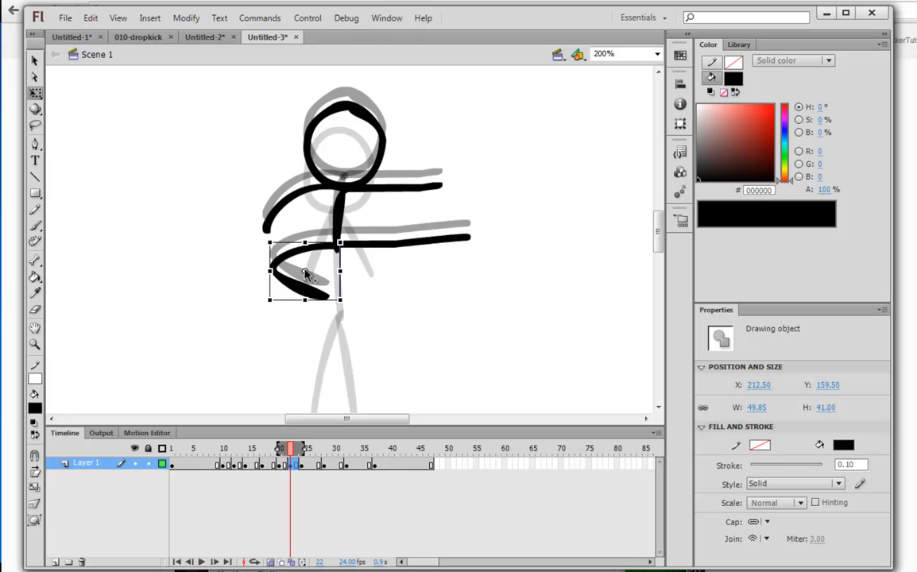
drag(350, 292, 363, 301)
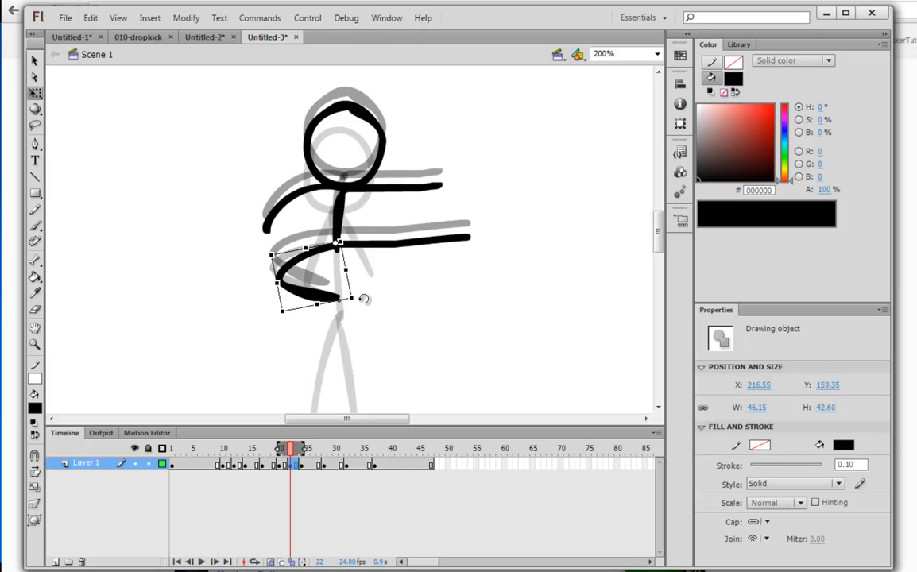
click(387, 243)
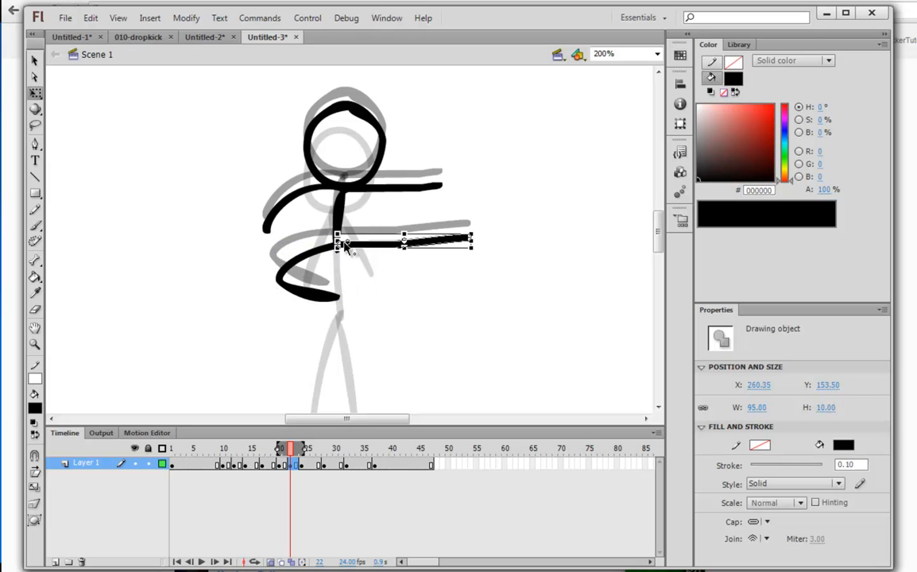
drag(480, 231, 475, 254)
Step: Rotate both arms of the frame 22 pose slightly downward around the shoulder
click(393, 189)
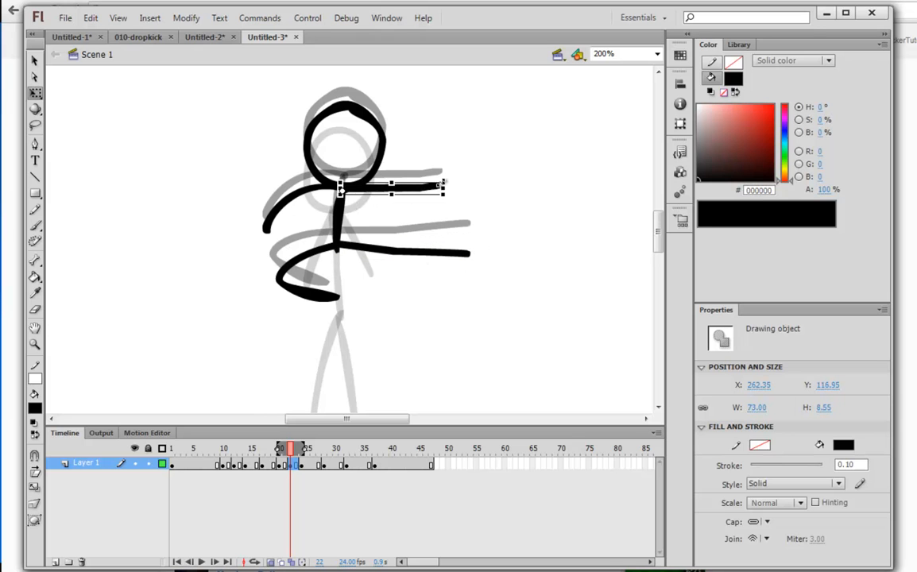
drag(449, 176, 436, 207)
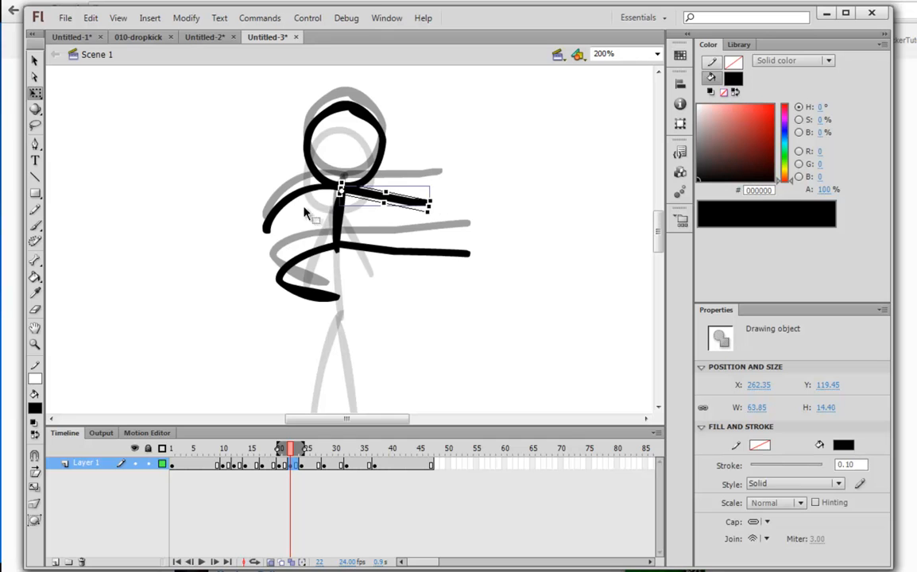
click(278, 208)
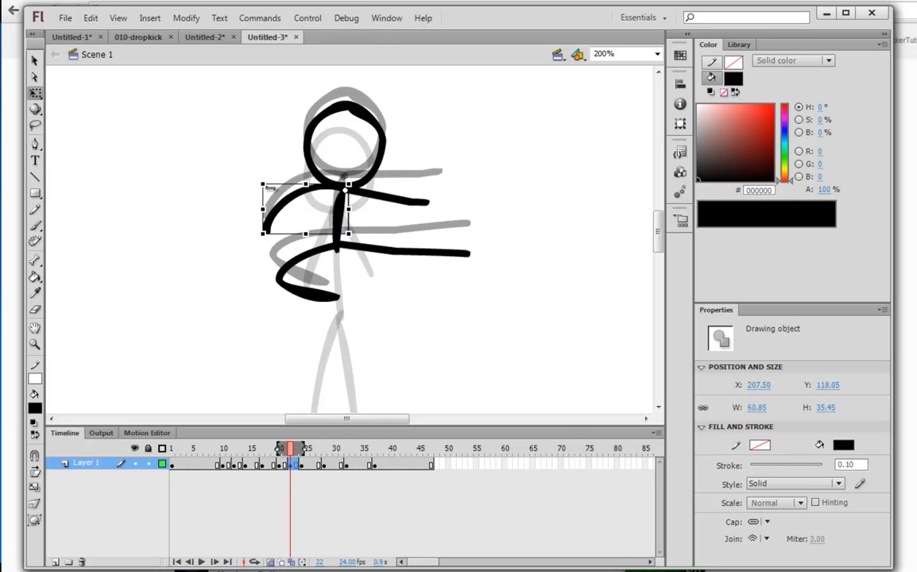
drag(269, 177, 266, 192)
Step: Play the animation repeatedly from the standing pose before the jump and review the transition into the kick
click(265, 466)
key(Return)
click(266, 466)
key(Return)
click(266, 466)
Step: Shift the in-between kick pose and the full kick pose one frame later, to frames 23 and 25
click(284, 465)
click(301, 467)
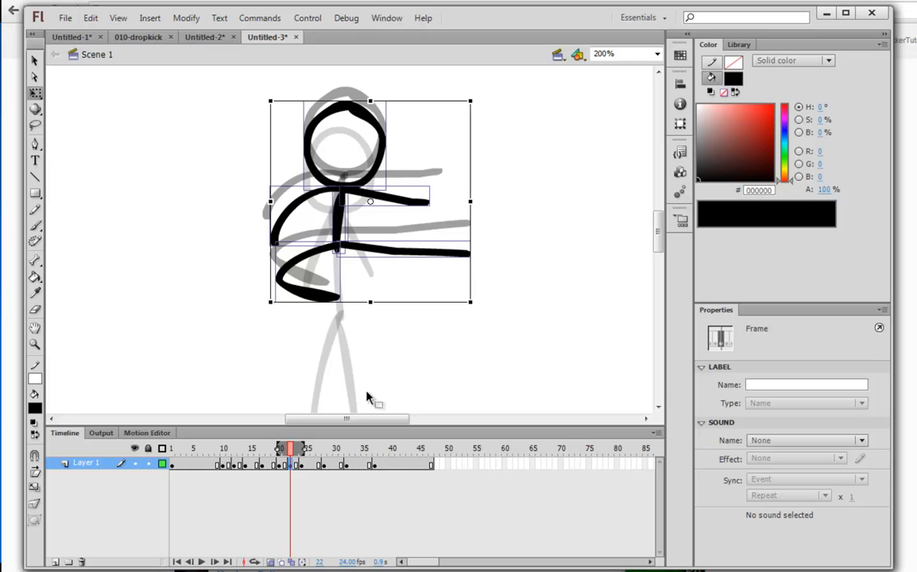
drag(295, 469, 306, 474)
Step: Add a keyframe on frame 21 with the airborne figure raised 10 px and both arms swung outward
click(286, 467)
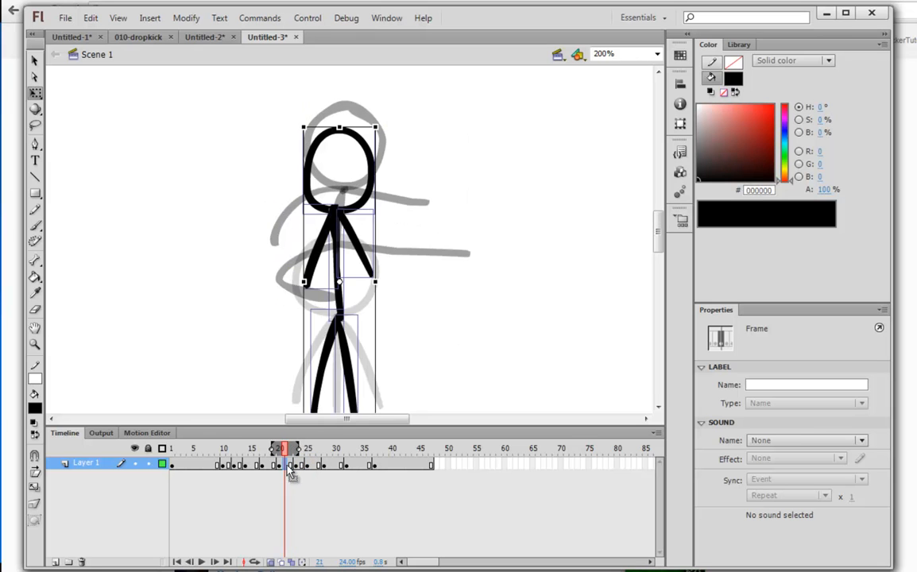
key(shift+Up)
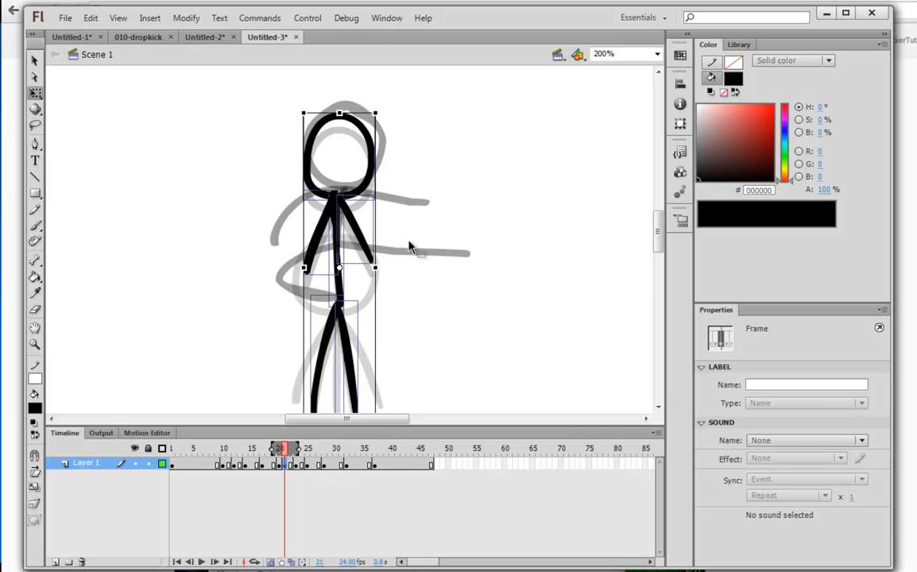
click(397, 291)
click(353, 226)
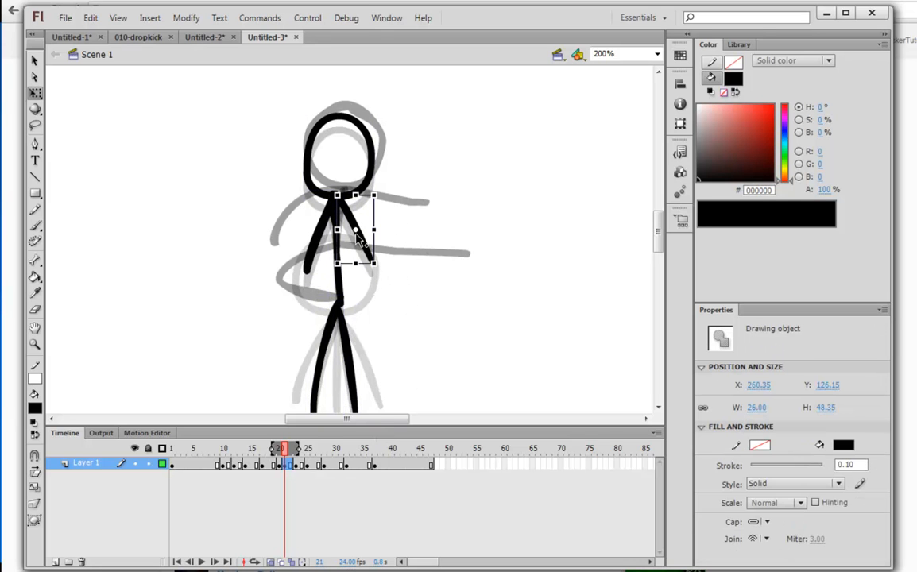
drag(380, 252, 429, 231)
click(320, 238)
drag(343, 277, 329, 280)
Step: Shorten the torso on frame 21 from below and raise both legs to meet its lower end
click(342, 304)
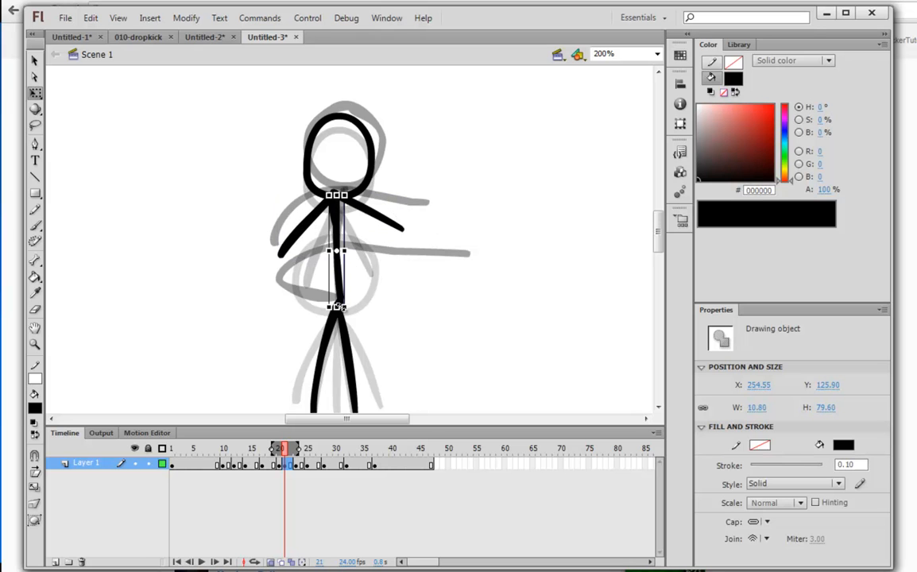
click(319, 337)
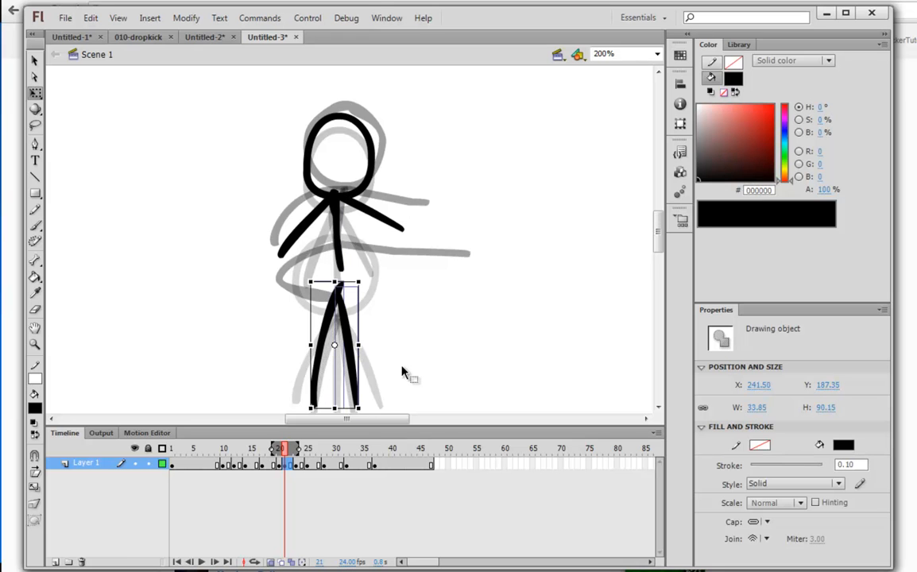
key(shift+Up)
key(shift+Up)
key(shift+Up)
key(shift+Down)
click(428, 357)
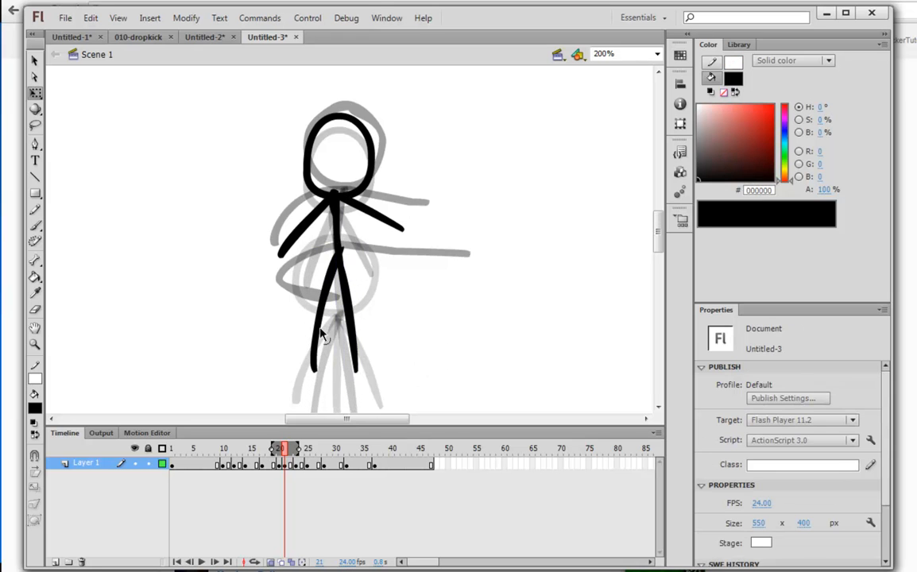
Step: Replace the straight left-hand leg on frame 21 with a brushed bent leg about 30 px wide and 58 px high
click(313, 355)
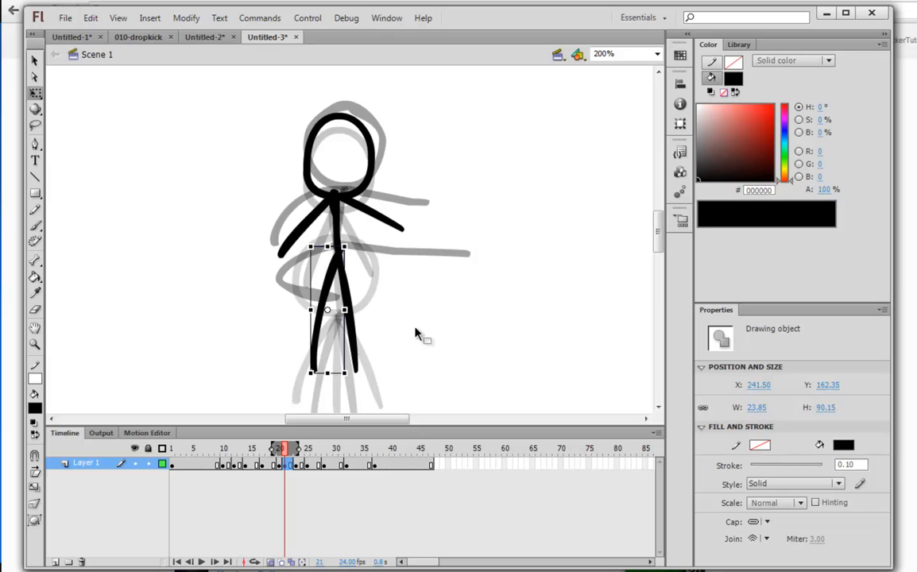
scroll(376, 274, down, 2)
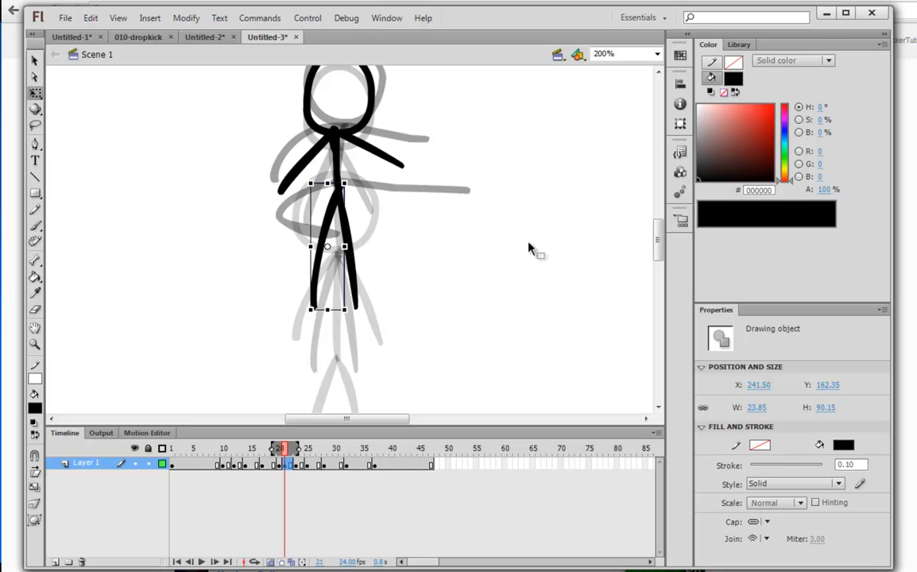
key(ctrl+minus)
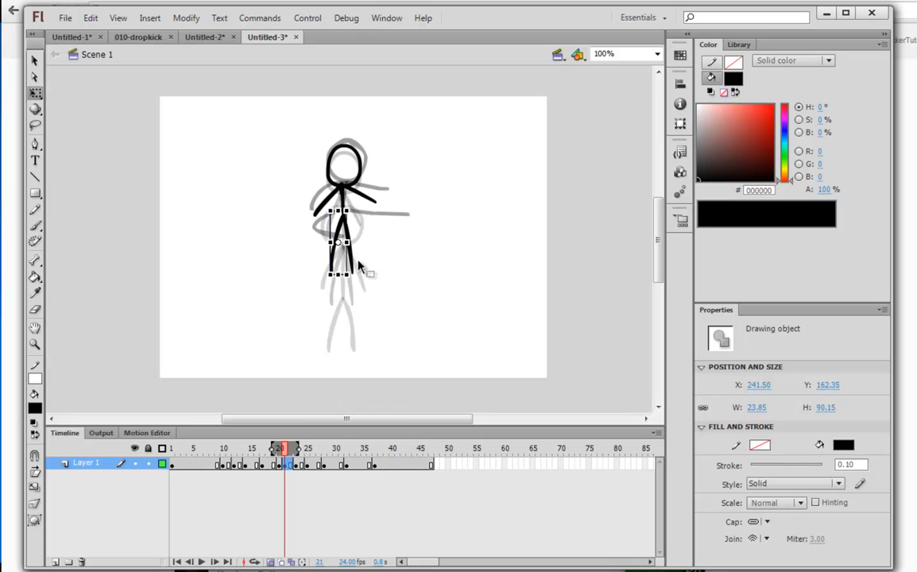
key(Delete)
key(b)
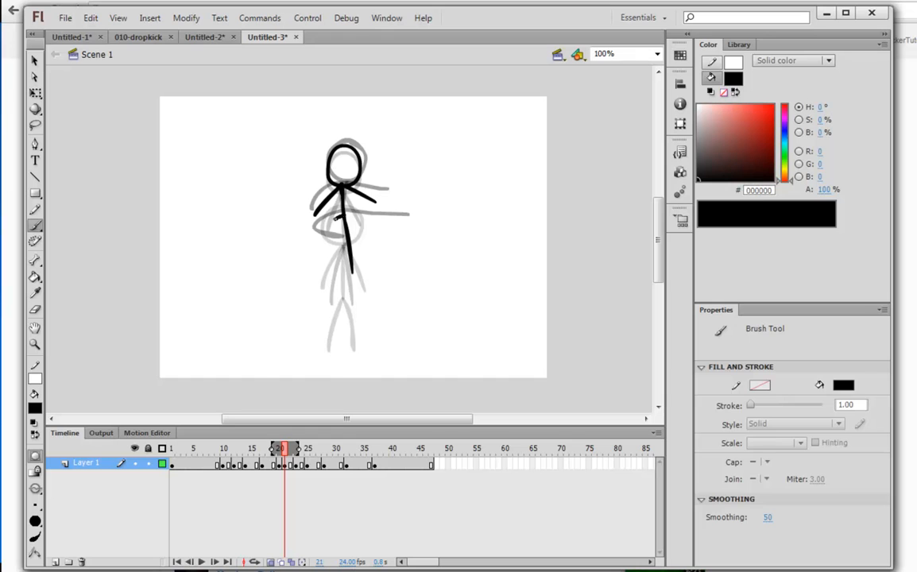
drag(340, 252, 340, 253)
key(ctrl+equal)
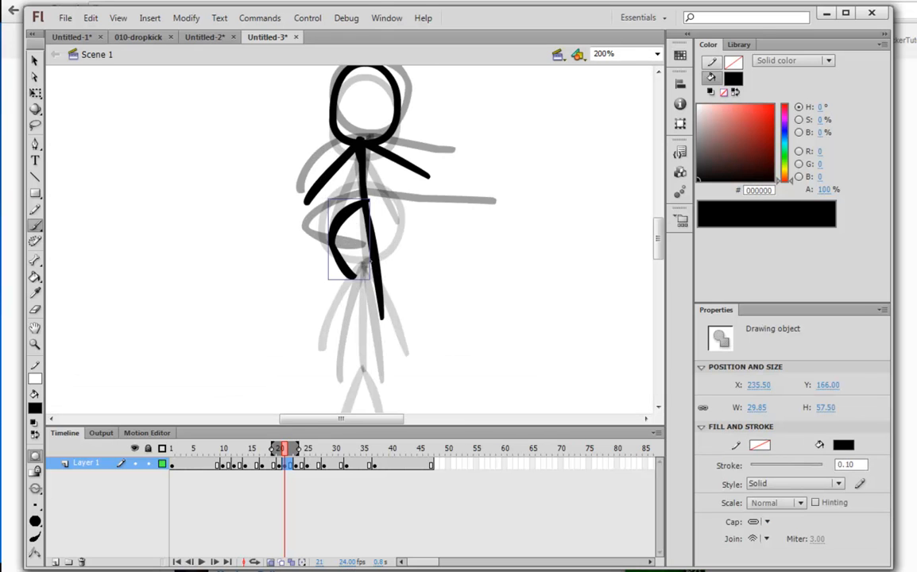
Step: Replace the remaining straight leg on frame 21 with a brushed bent leg about 32 px wide and 42 px high
key(v)
click(378, 284)
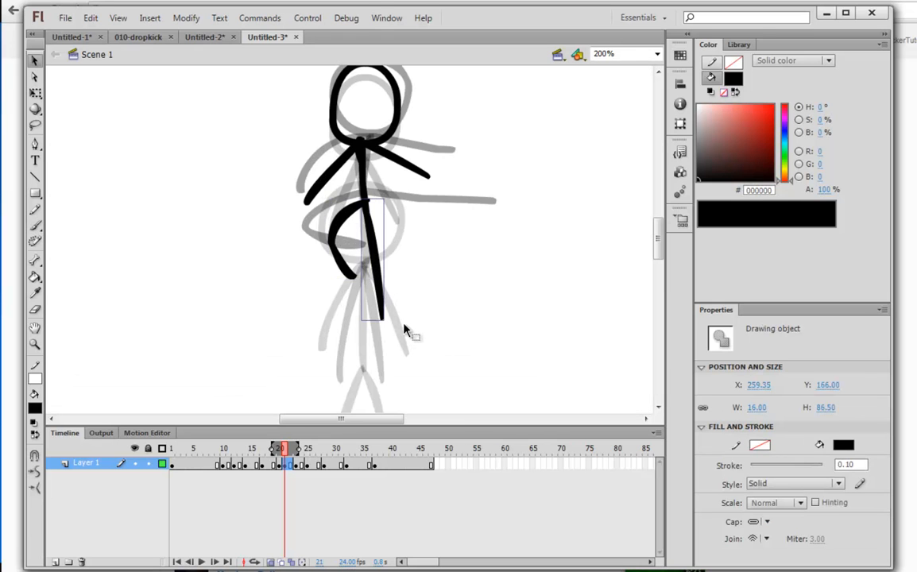
key(q)
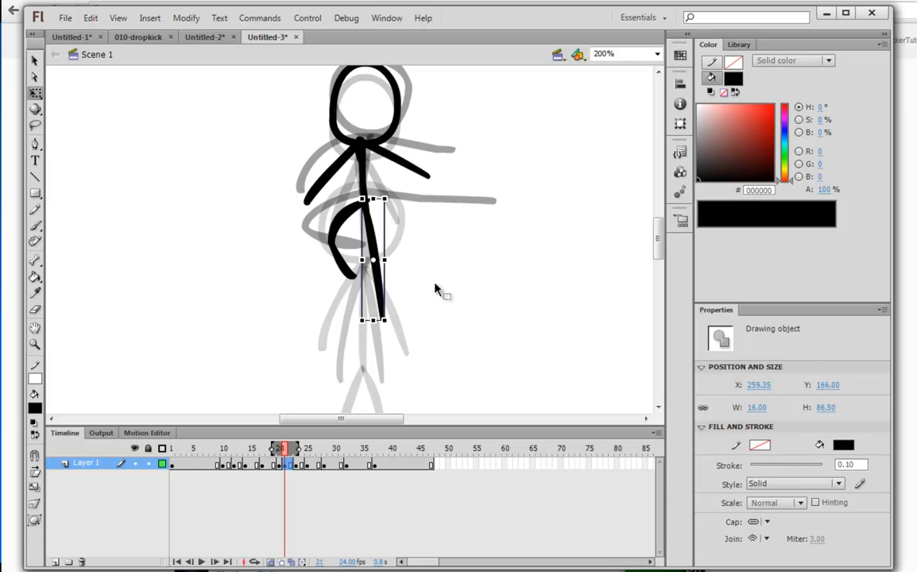
key(Delete)
key(b)
key(ctrl+1)
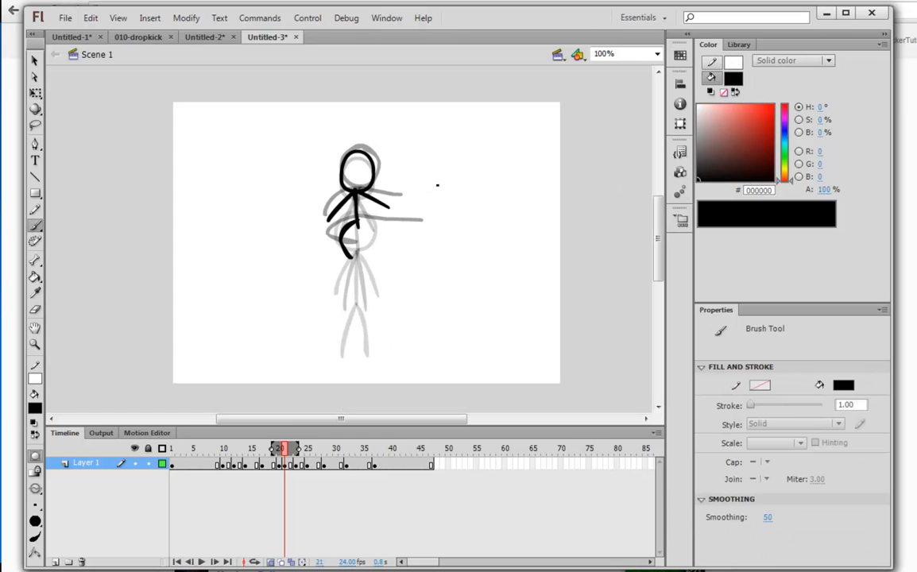
drag(375, 234, 364, 244)
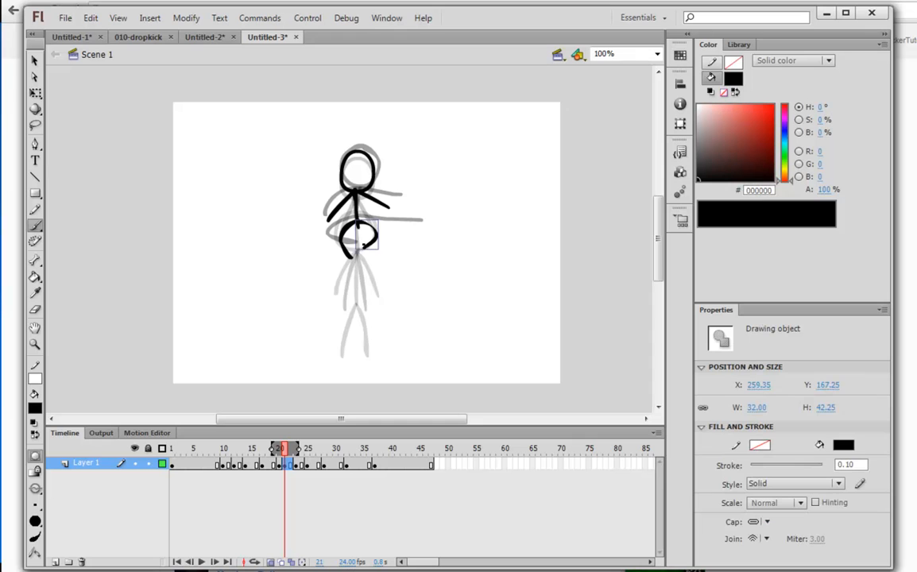
Step: Shorten the torso on frame 21 slightly so its lower end meets the tops of the bent legs
key(v)
click(358, 213)
key(q)
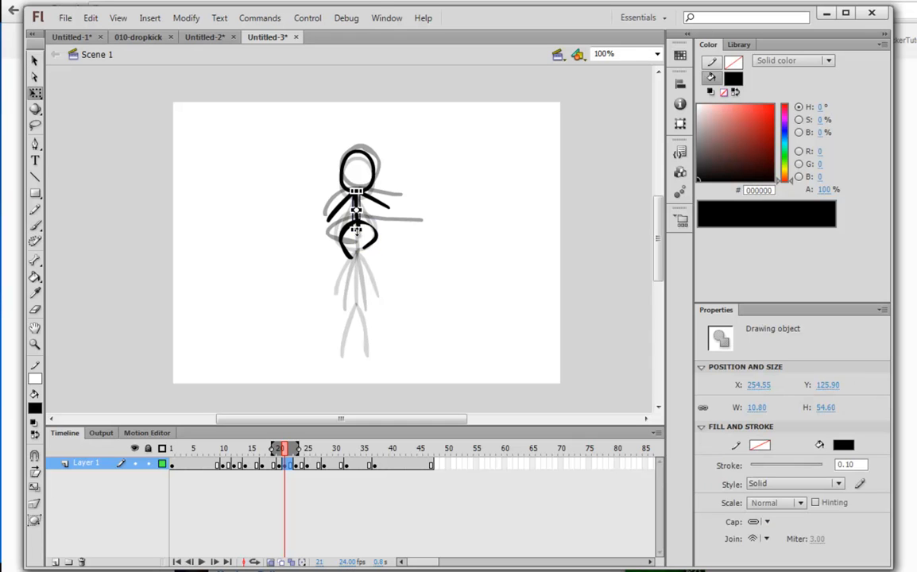
drag(356, 229, 357, 224)
click(311, 294)
Step: Place a copy of the lowered kick pose on frame 27 and move the descending pose's keyframe to frame 29
drag(285, 448, 305, 456)
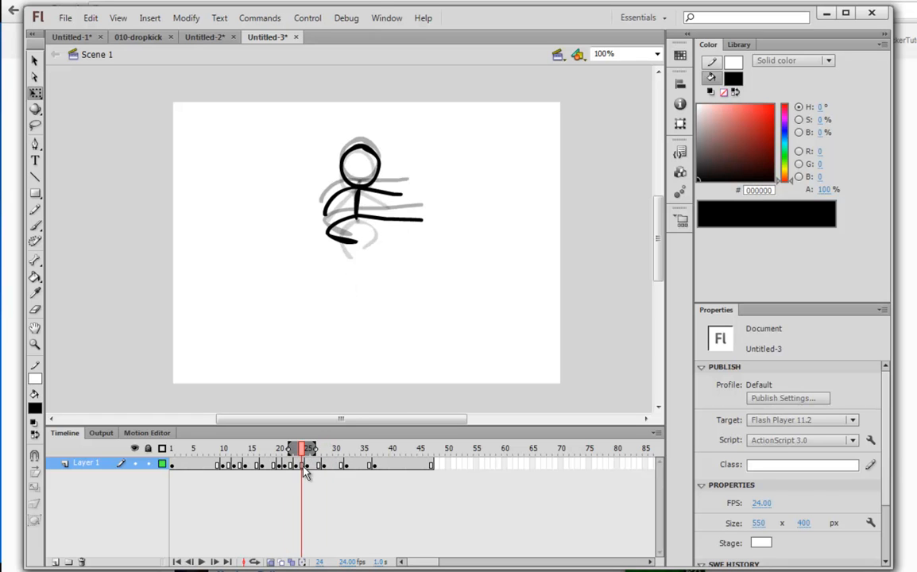
click(304, 466)
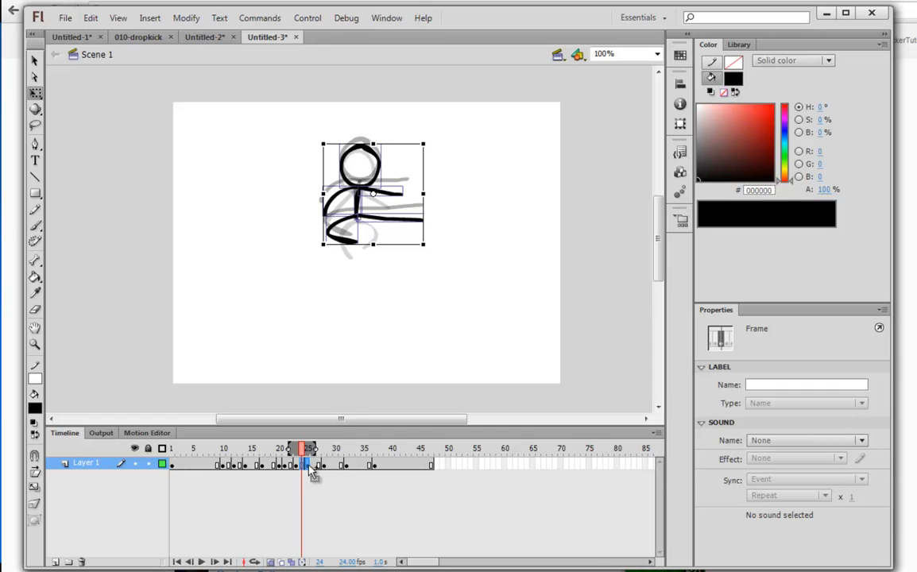
drag(315, 468, 314, 465)
drag(314, 467, 320, 467)
click(309, 466)
click(319, 467)
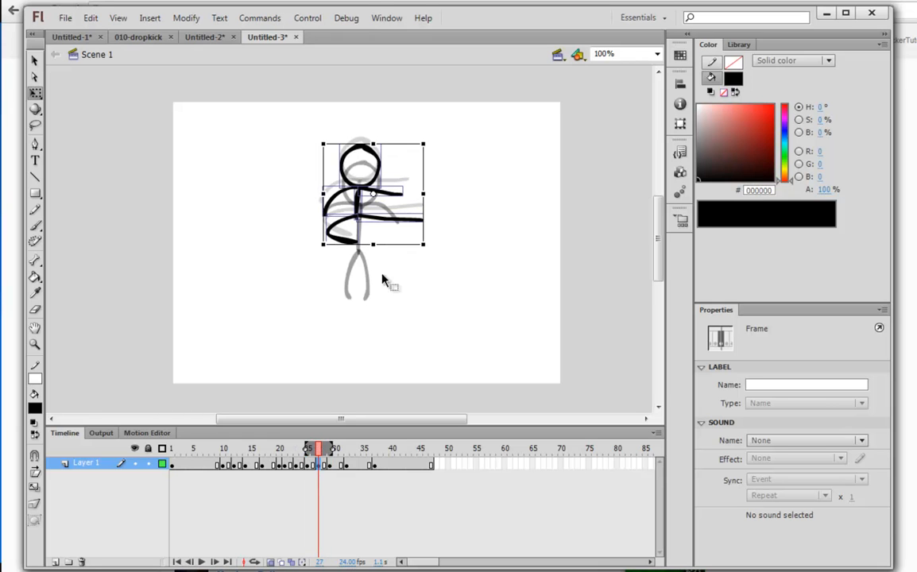
click(332, 467)
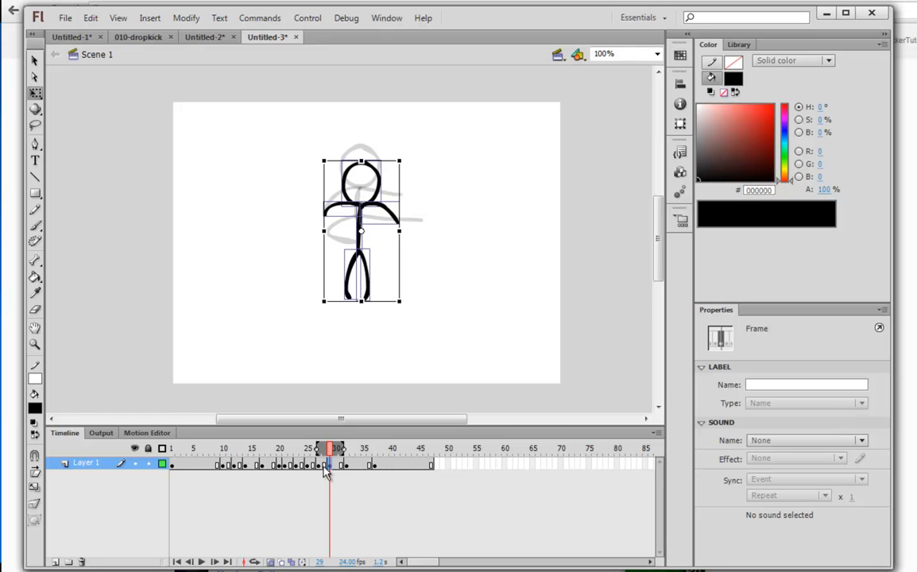
Step: Play the animation from frame 9 and review the timing of the whole jump and kick
click(219, 466)
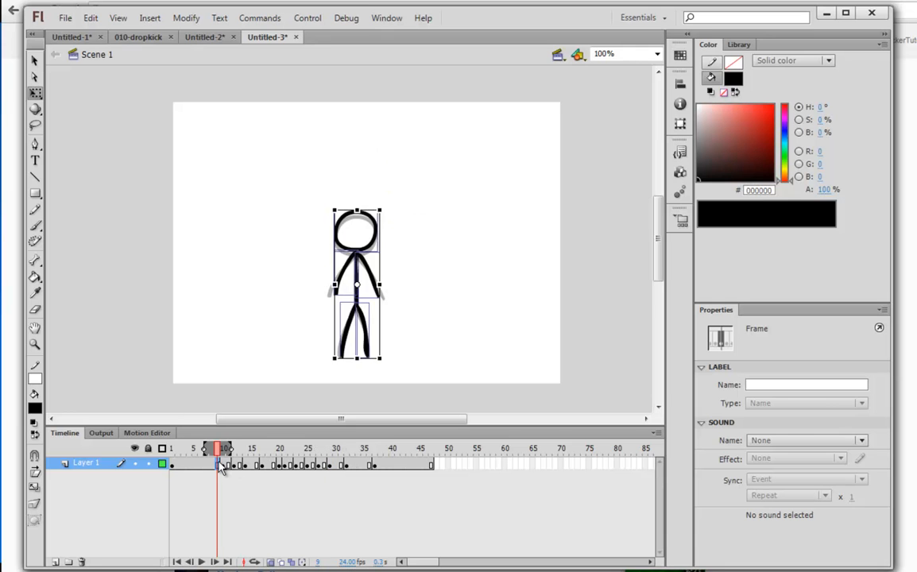
key(Return)
click(219, 466)
key(Return)
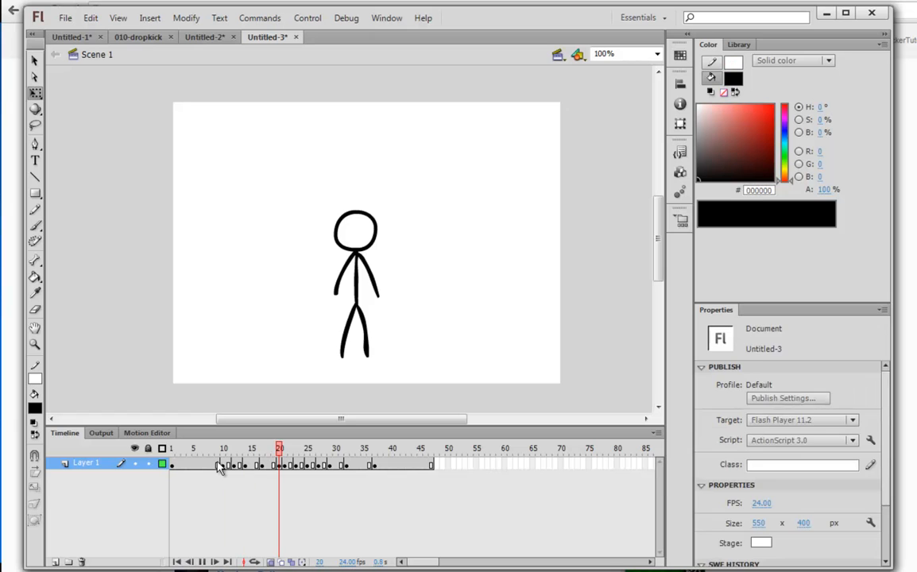
click(218, 466)
Step: Move the airborne pose's keyframe from frame 20 to frame 19
drag(268, 470, 284, 470)
click(263, 466)
click(281, 465)
click(274, 466)
click(279, 465)
drag(279, 466, 274, 466)
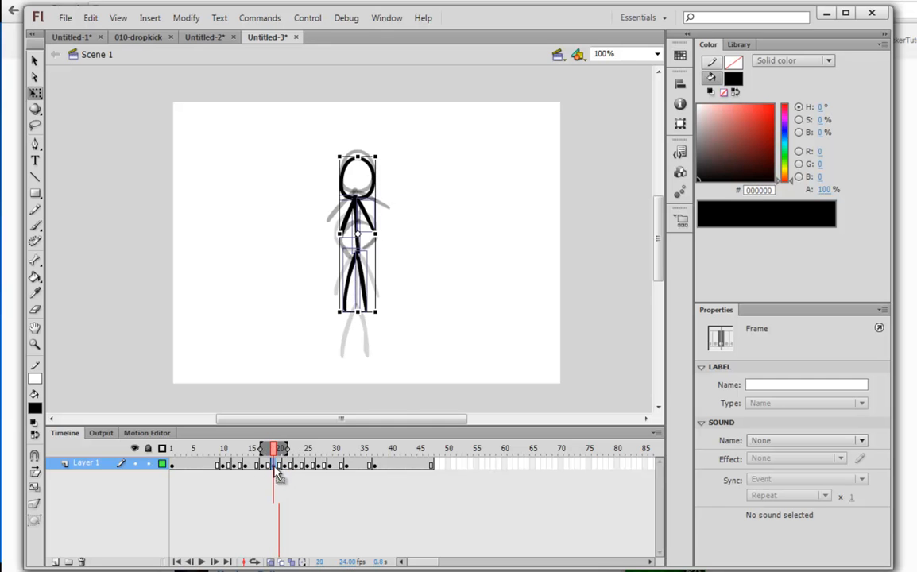
Step: Play the animation from frame 10 and again from the start without onion skinning to review the jump and landing timing
click(222, 465)
key(Return)
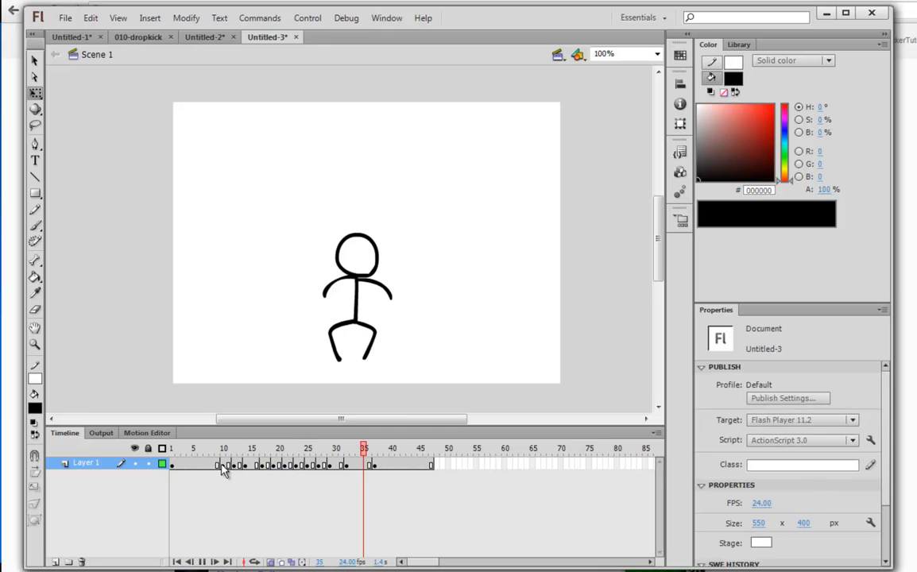
key(Return)
click(343, 467)
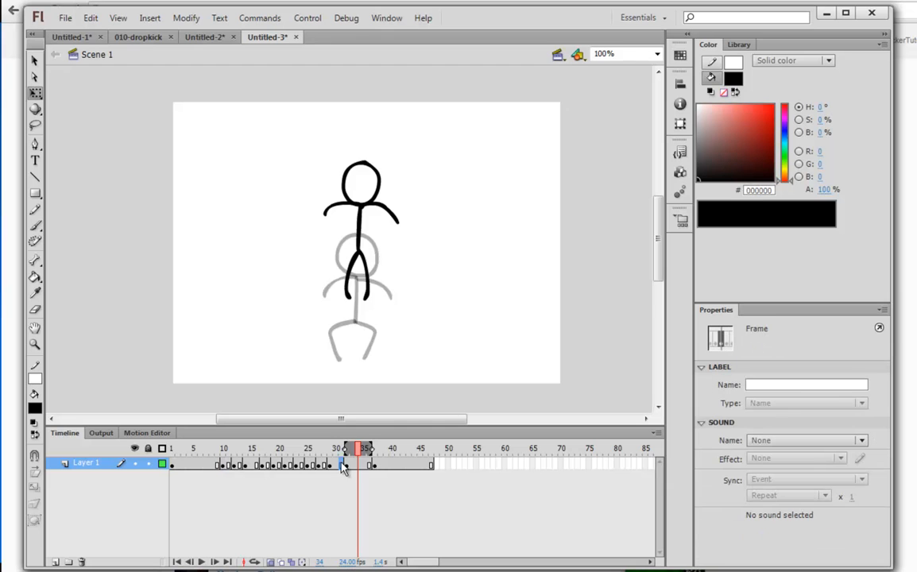
click(331, 467)
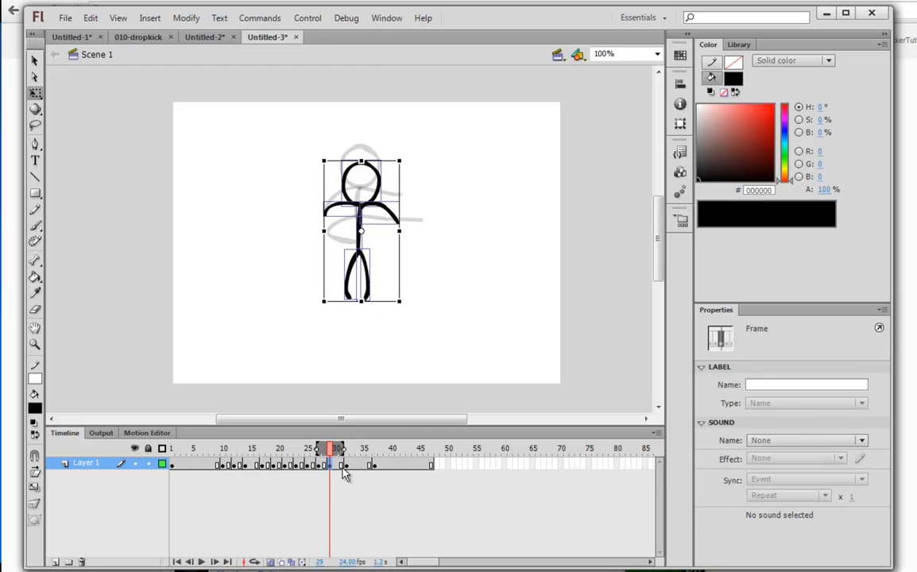
drag(179, 449, 211, 457)
click(271, 561)
key(Return)
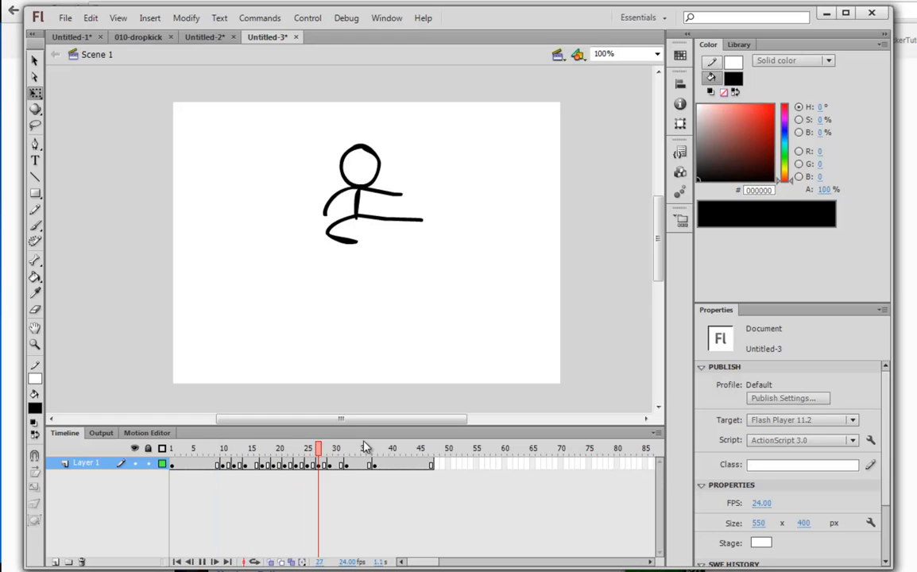
Step: Examine the kick, descent and landing poses around frames 28 to 36 with onion skinning switched back on
mouse_move(338, 452)
mouse_down()
mouse_move(391, 464)
mouse_move(347, 465)
mouse_up()
click(371, 466)
click(331, 465)
click(335, 466)
click(325, 466)
click(270, 562)
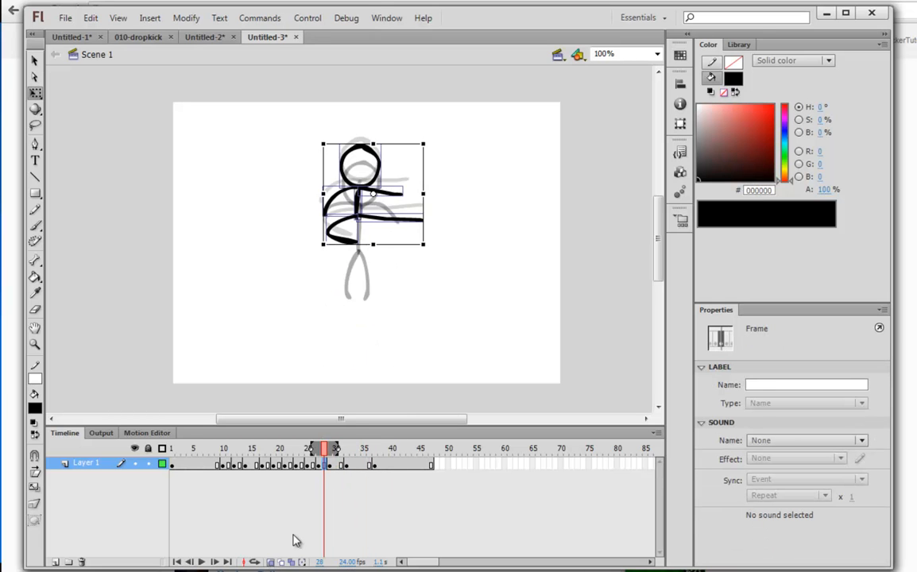
click(333, 450)
drag(330, 451, 325, 453)
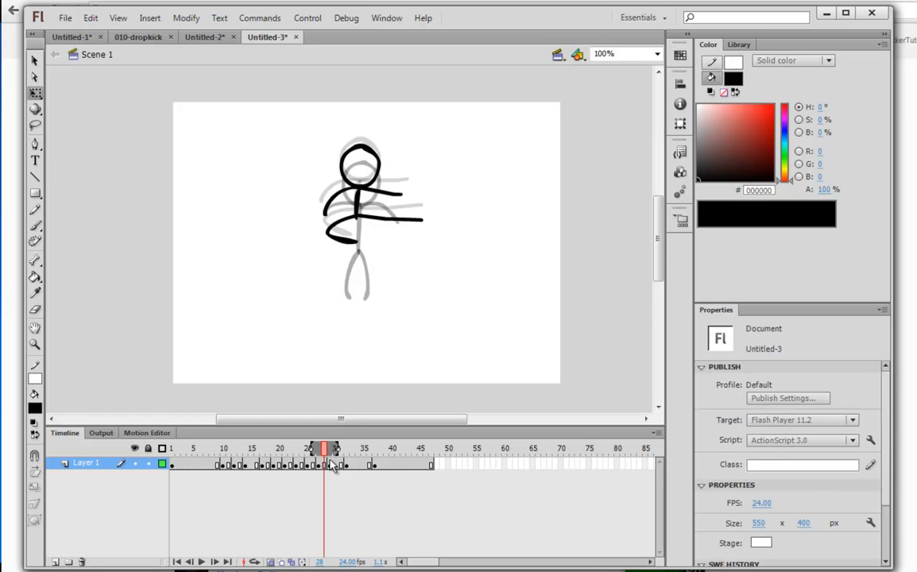
click(332, 467)
click(347, 467)
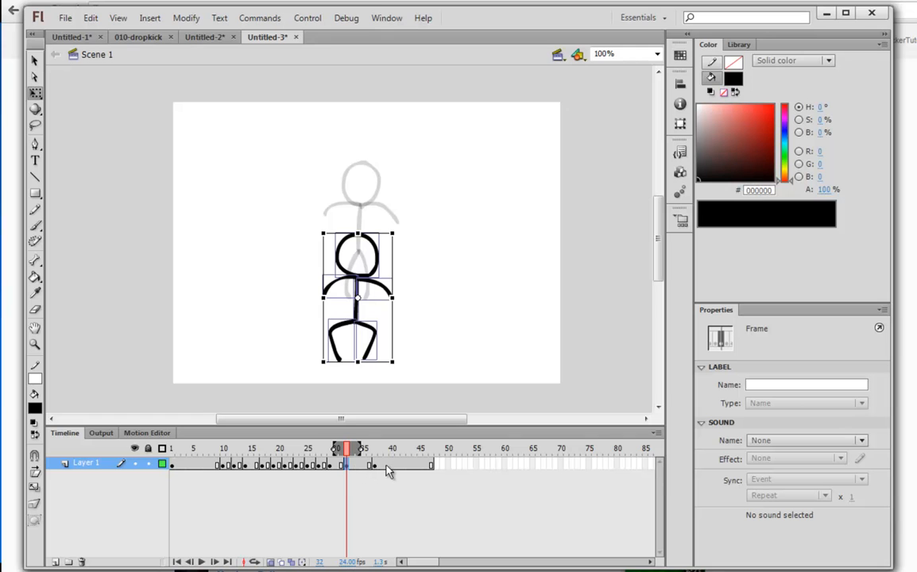
Step: Insert a keyframe on frame 35 of the landing crouch and raise its head partway toward the standing pose
click(374, 468)
click(367, 469)
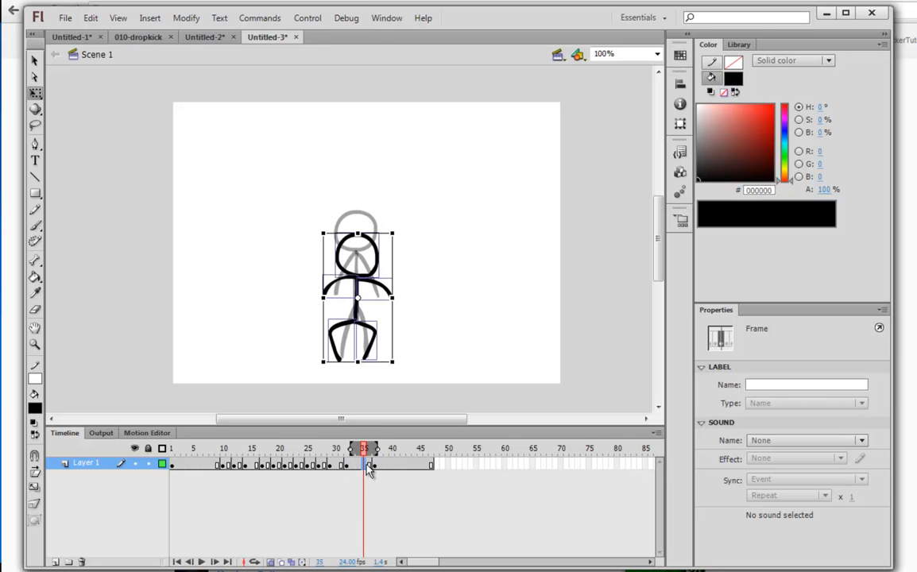
key(ctrl+=)
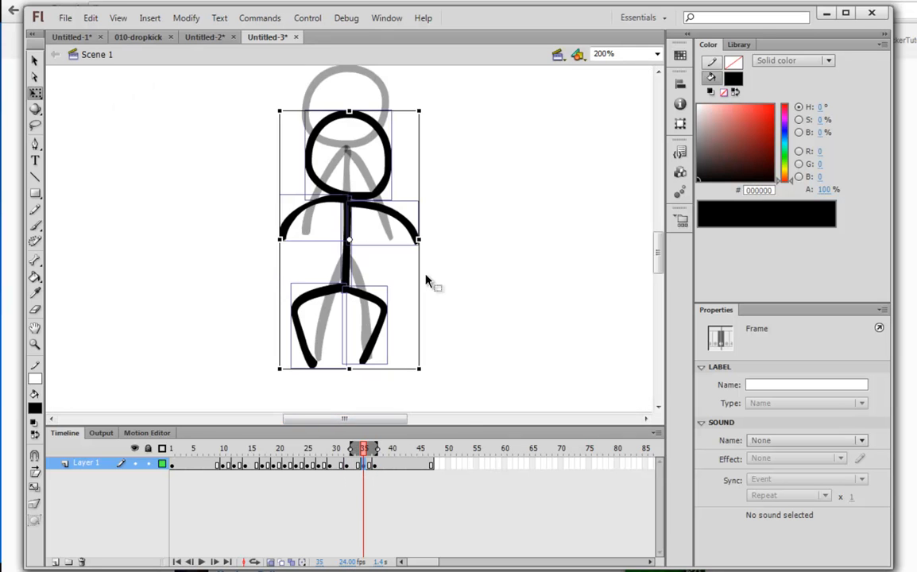
click(426, 275)
click(387, 169)
key(shift+Up)
key(shift+Up)
key(shift+Up)
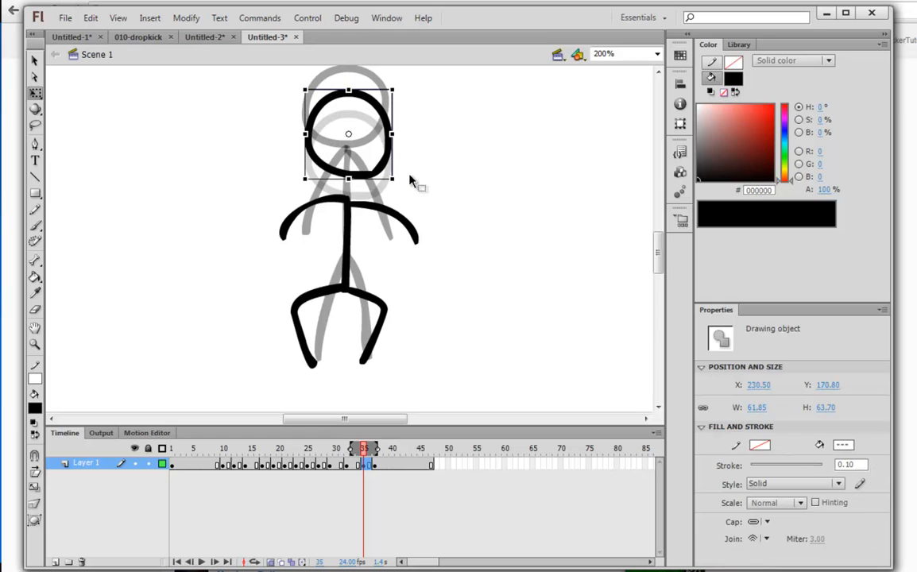
Step: Raise both arms and the torso on frame 35 so they meet the bottom of the raised head
click(318, 204)
key(shift+Up)
key(shift+Up)
key(shift+Up)
click(398, 212)
key(shift+Up)
key(shift+Up)
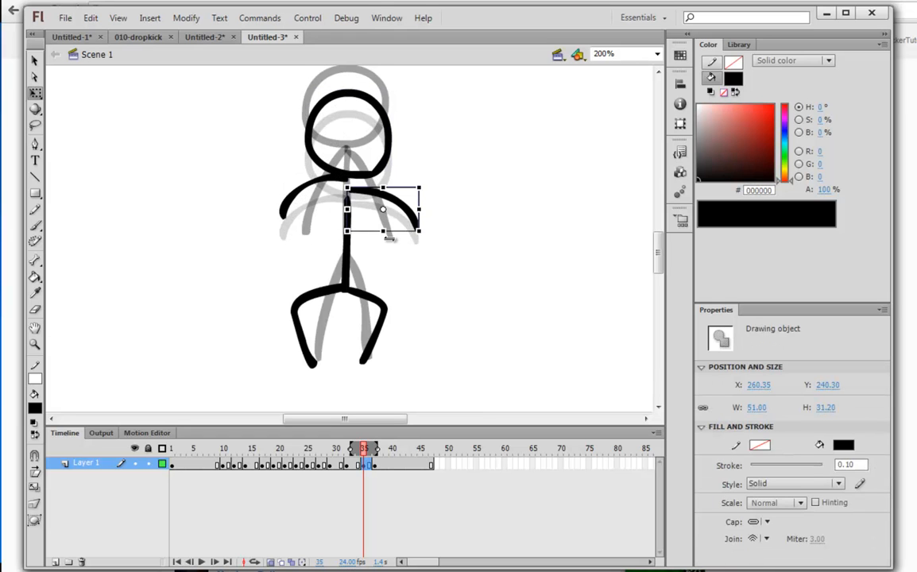
key(shift+Up)
click(351, 257)
key(shift+Up)
key(shift+Up)
key(shift+Up)
Step: Rotate both arms on frame 35 inward about the shoulder so their ends hang closer to the standing pose
click(288, 204)
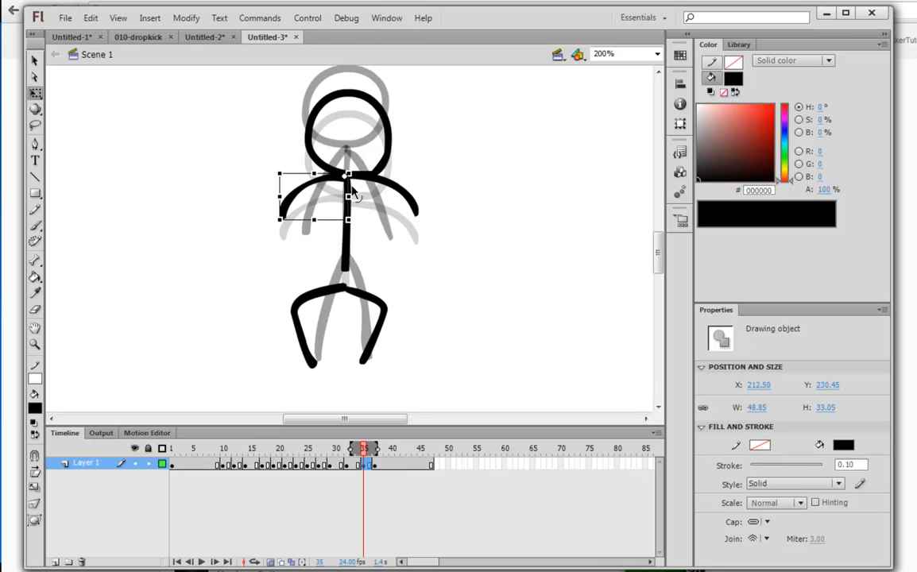
drag(276, 222, 310, 238)
click(309, 238)
click(355, 181)
drag(354, 178, 348, 174)
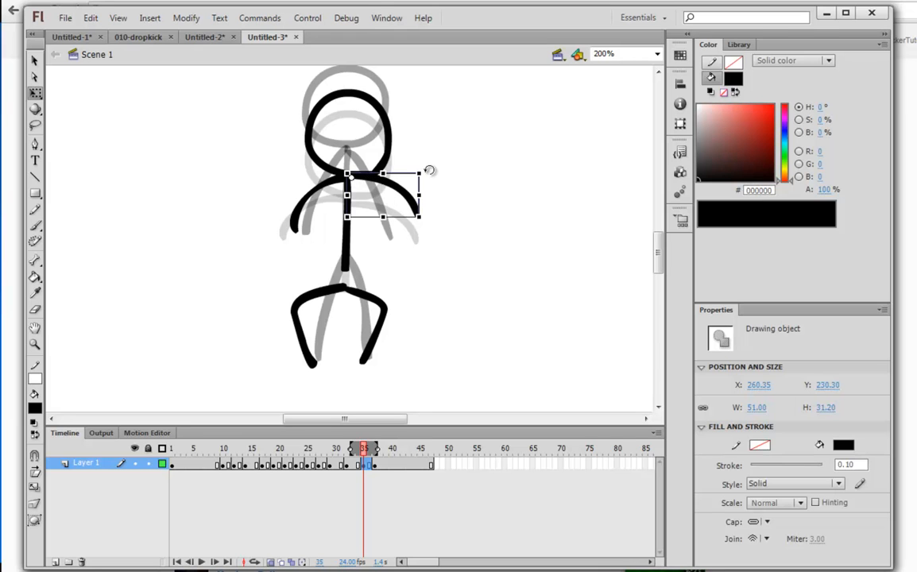
drag(429, 170, 427, 191)
Step: Stretch both legs on frame 35 upward to the torso's lower end and rotate them slightly to join at the hip
drag(281, 278, 375, 324)
drag(291, 284, 292, 268)
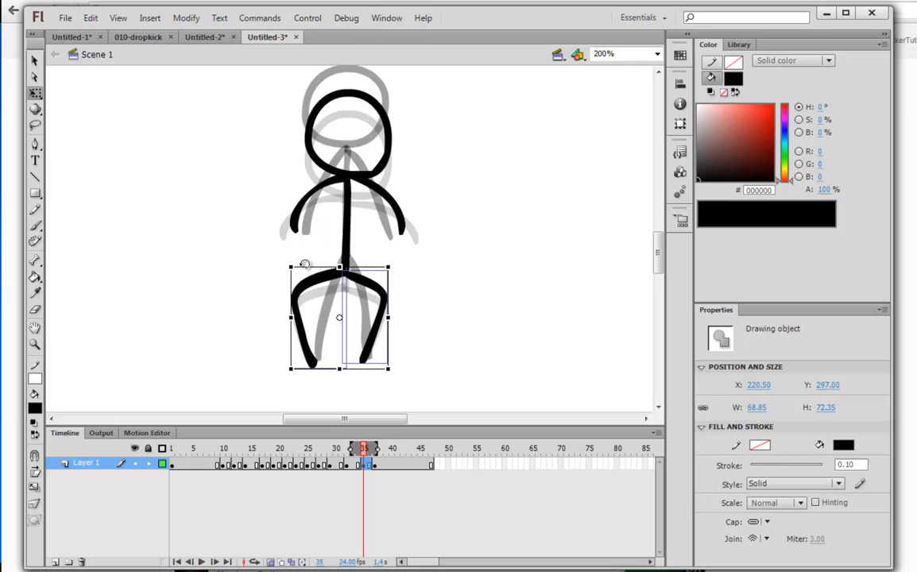
click(314, 270)
drag(314, 263, 291, 292)
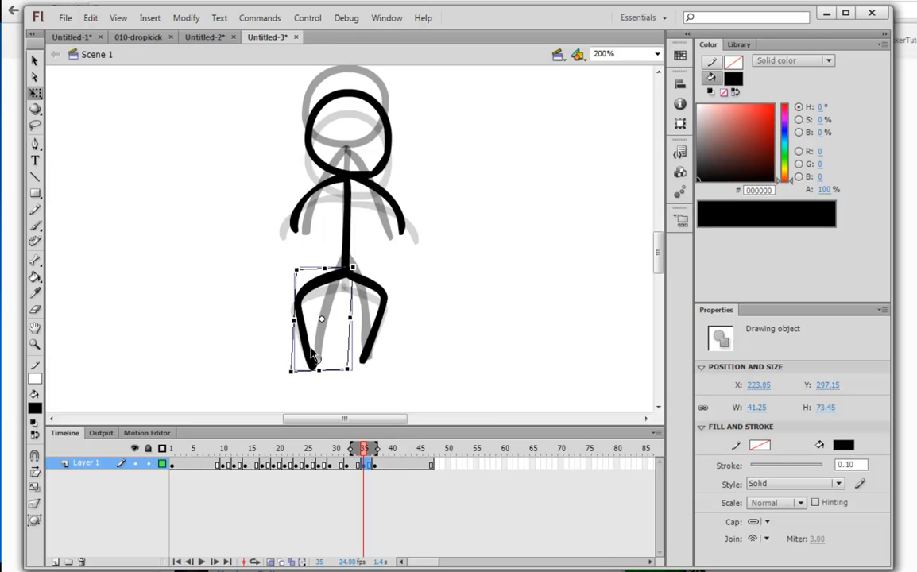
click(383, 311)
click(383, 292)
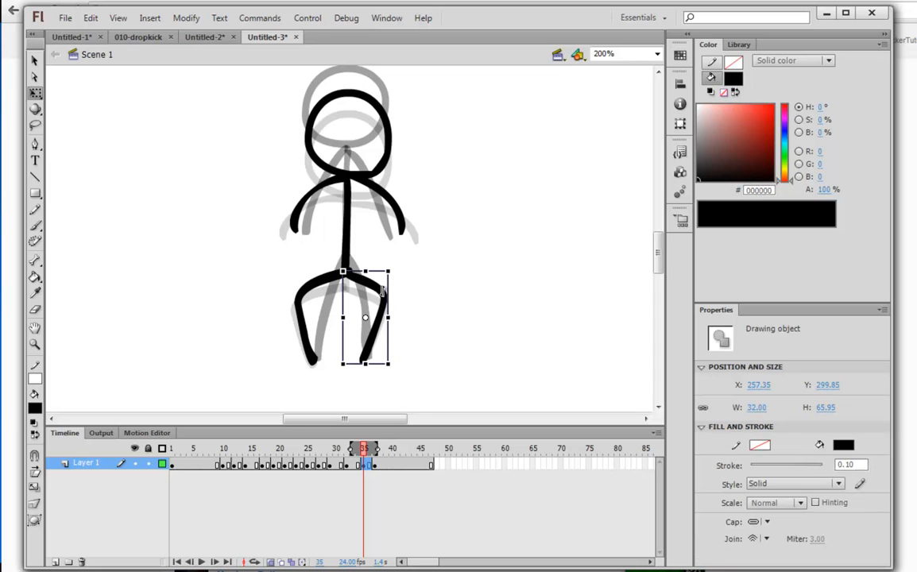
drag(396, 265, 393, 263)
Step: Move the rising in-between keyframe from frame 35 to 34 and the standing pose's keyframe from frame 37 to 36
drag(363, 451, 384, 453)
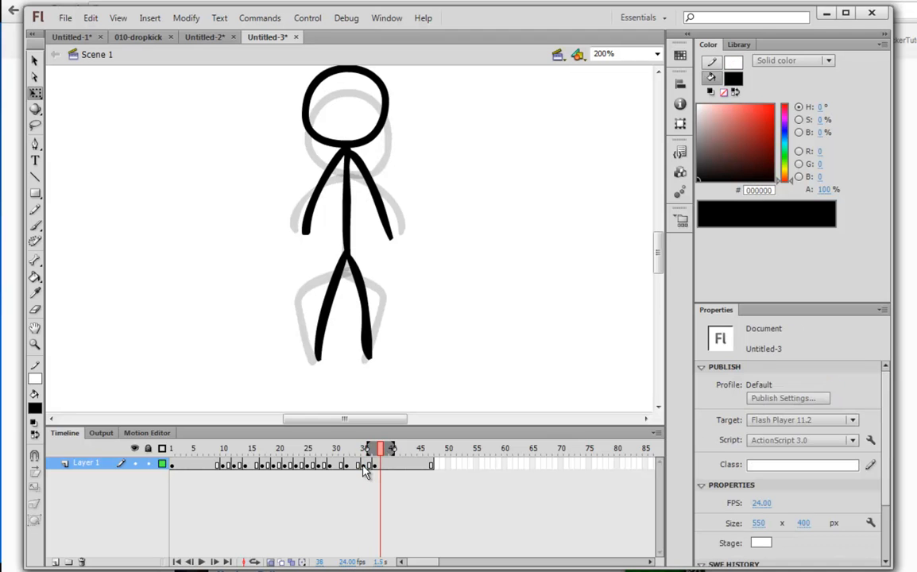
click(365, 467)
click(375, 466)
click(363, 466)
click(358, 466)
click(357, 466)
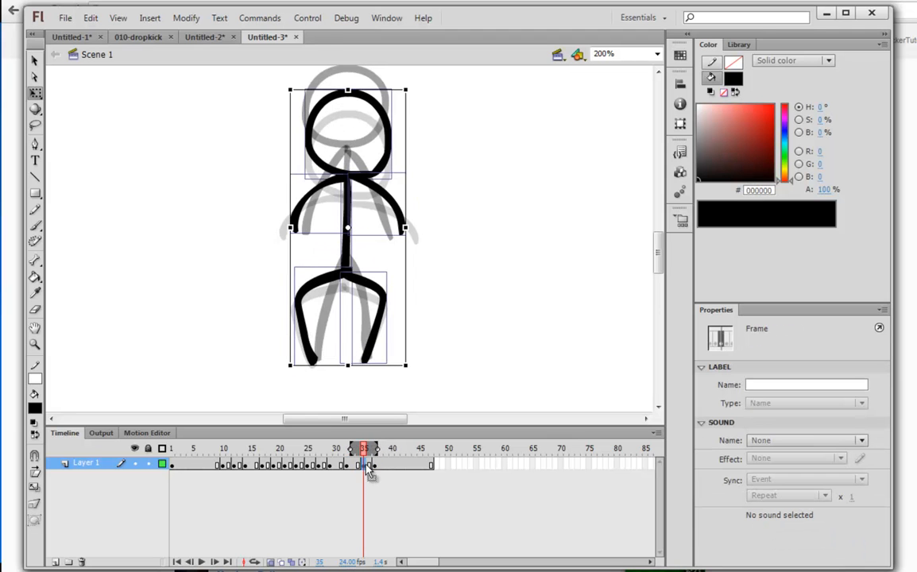
click(375, 465)
double_click(379, 465)
click(374, 466)
drag(374, 466, 369, 467)
click(368, 467)
Step: Insert a keyframe of the standing pose on frame 38 and go back to frame 36
click(380, 467)
click(379, 467)
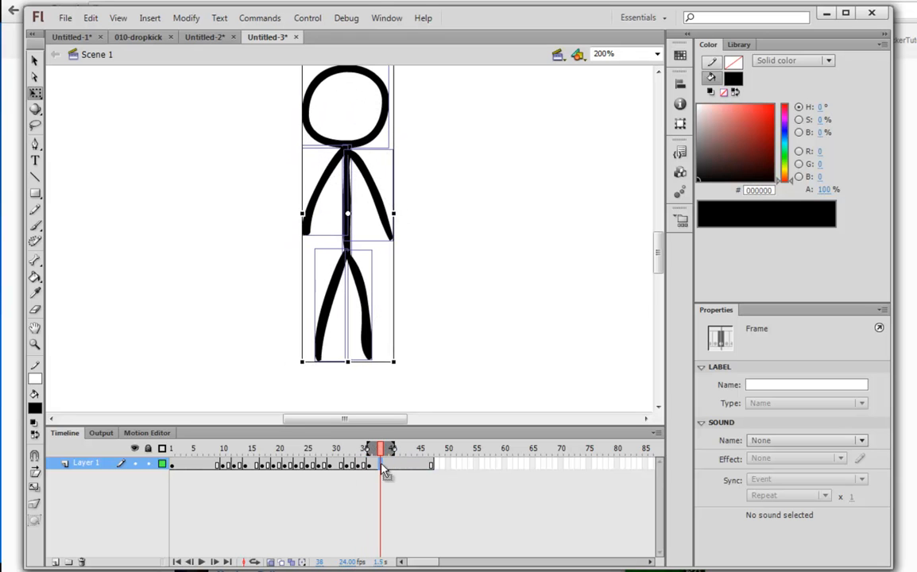
click(370, 466)
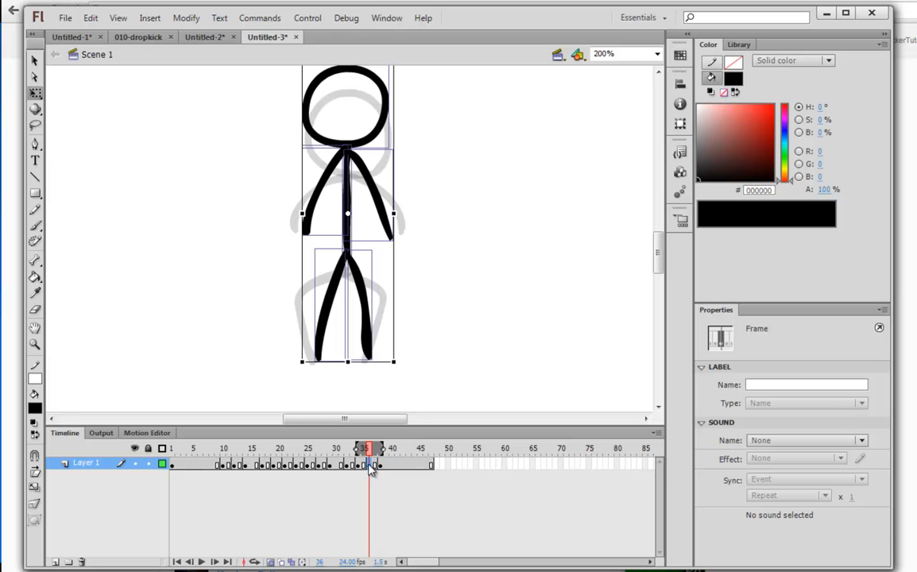
Step: Lower the head and both arms slightly on frame 36 to make a softer in-between of the standing pose
click(441, 178)
scroll(323, 127, up, 2)
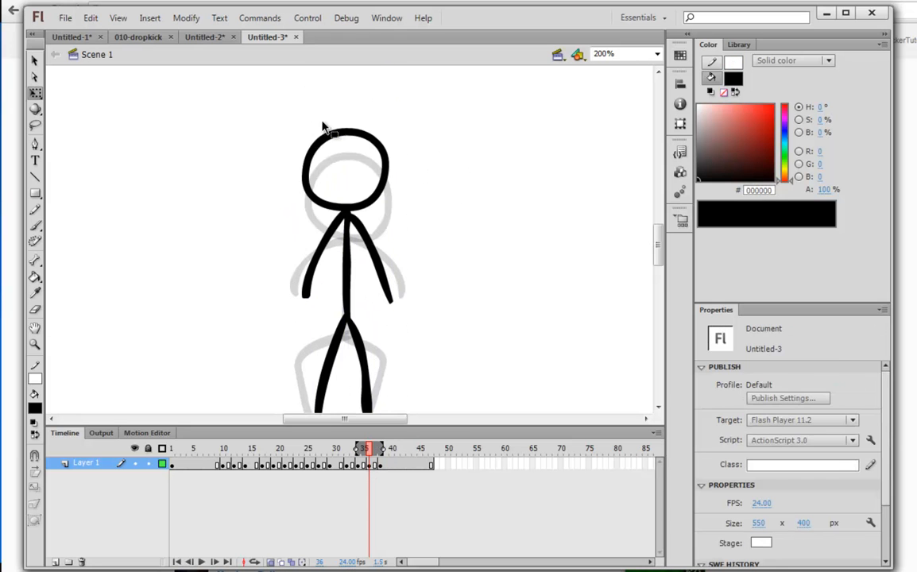
click(324, 135)
click(394, 282)
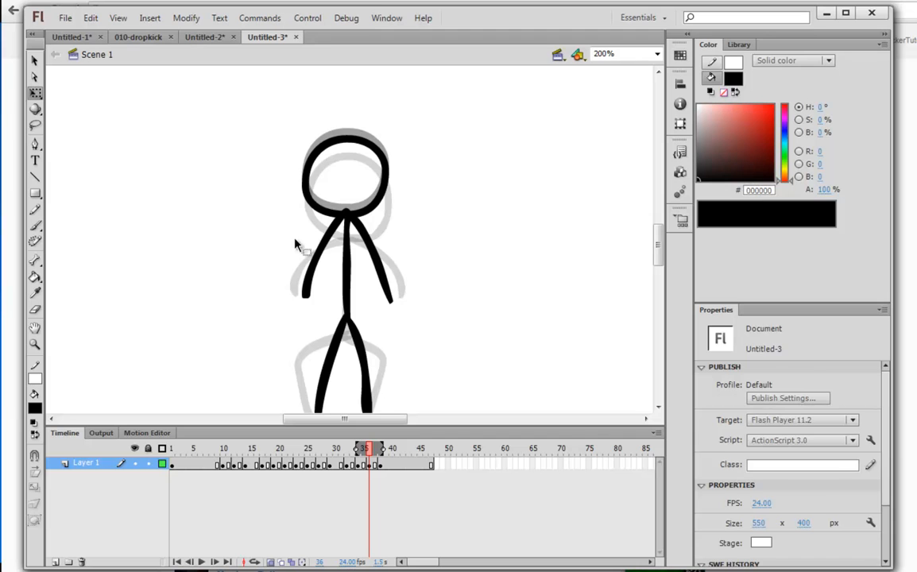
drag(294, 245, 423, 282)
key(Down)
key(Down)
key(Down)
key(Down)
key(Down)
click(452, 302)
Step: Rotate both arms on frame 36 slightly outward about the shoulder
click(374, 266)
drag(375, 265, 344, 220)
drag(400, 305, 407, 301)
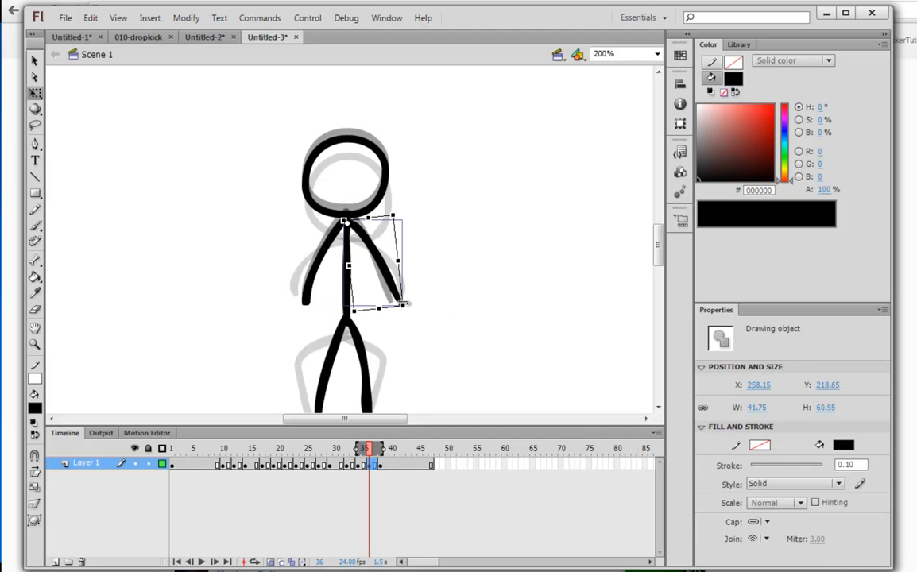
click(315, 254)
drag(347, 222, 348, 216)
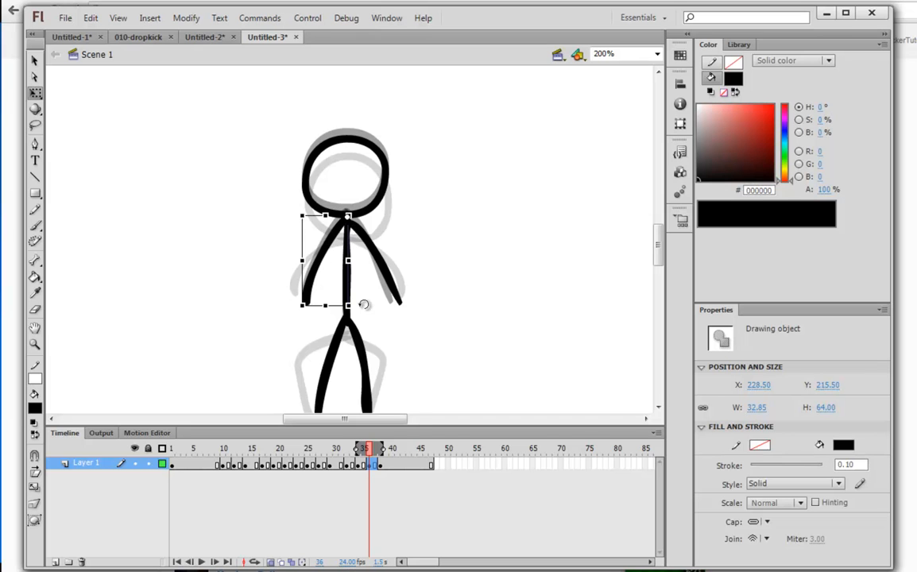
drag(363, 306, 354, 307)
Step: Spread the legs on frame 36 slightly wider apart by adjusting them with Free Transform
drag(421, 355, 379, 262)
click(375, 274)
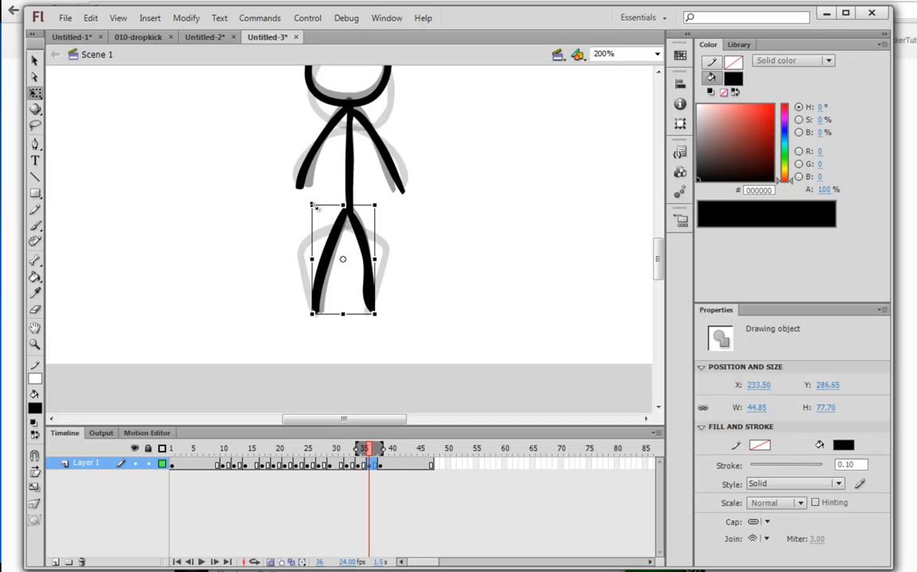
click(384, 327)
click(366, 277)
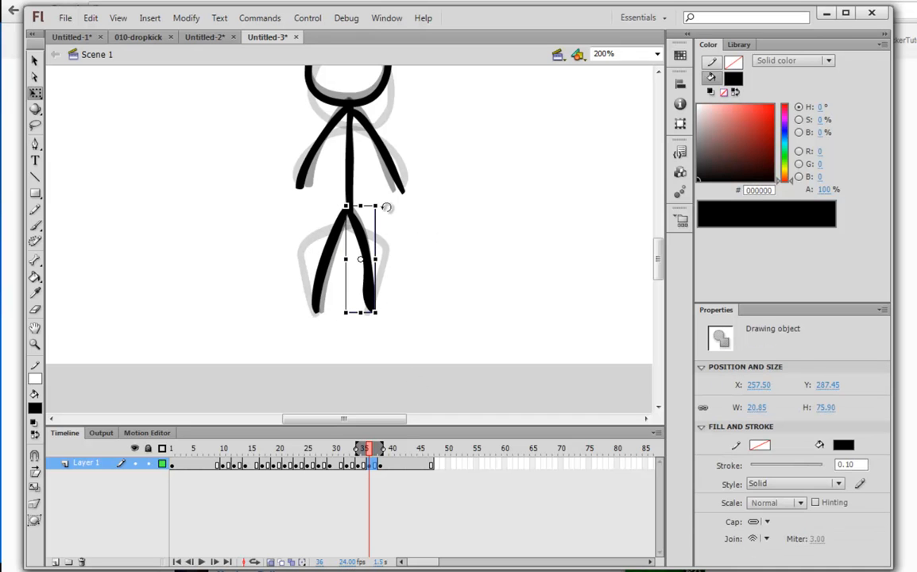
drag(376, 313, 378, 317)
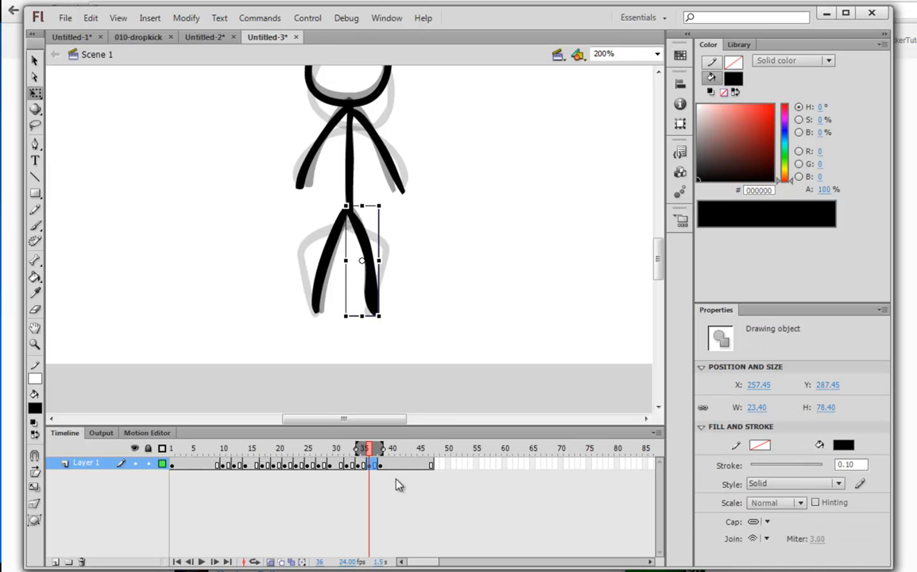
Step: Play the animation through at 100% view and review the jump, kick and landing recovery
key(ctrl+minus)
drag(412, 223, 421, 288)
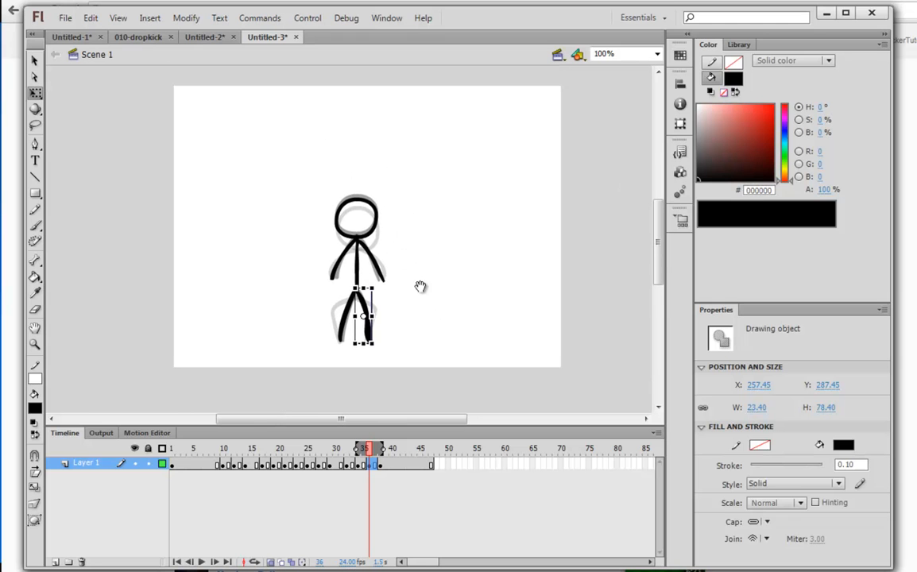
key(Return)
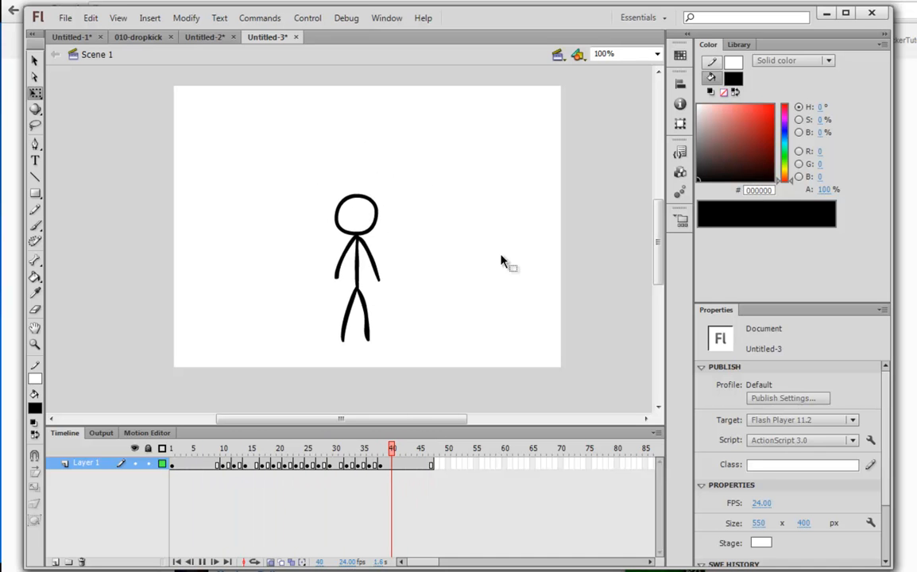
drag(312, 450, 286, 452)
click(344, 217)
key(Return)
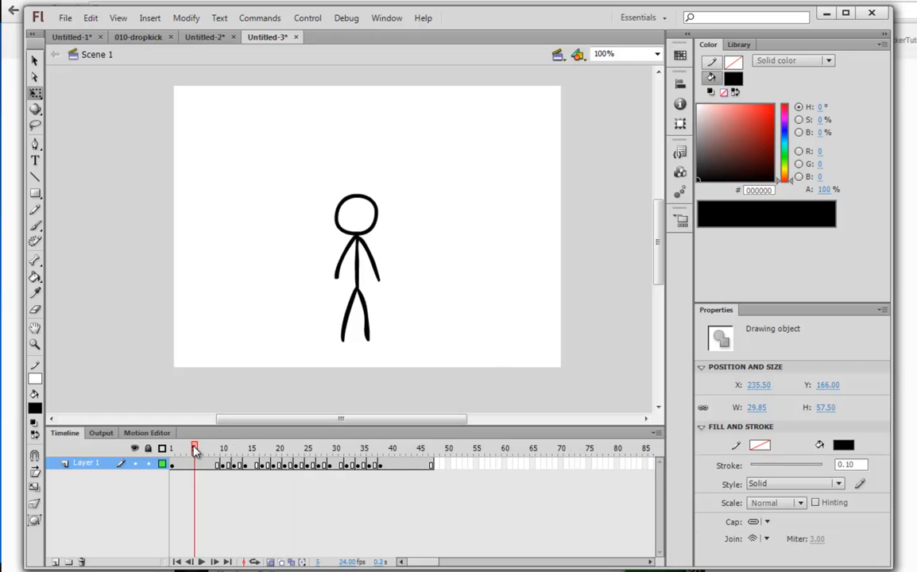